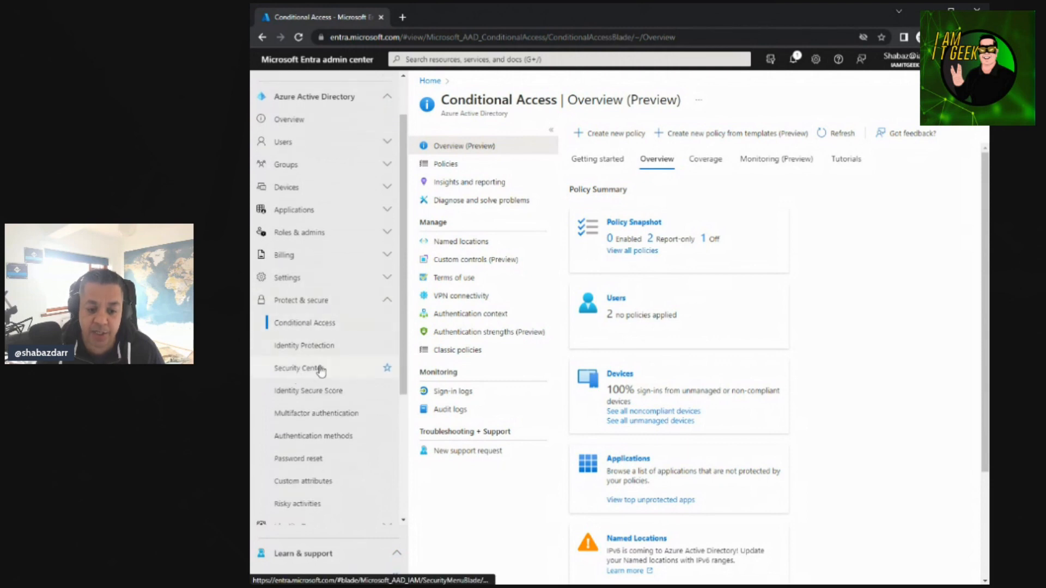
Review the policy summary on the Conditional Access overview, from the policy snapshot to the security alerts.
click(312, 329)
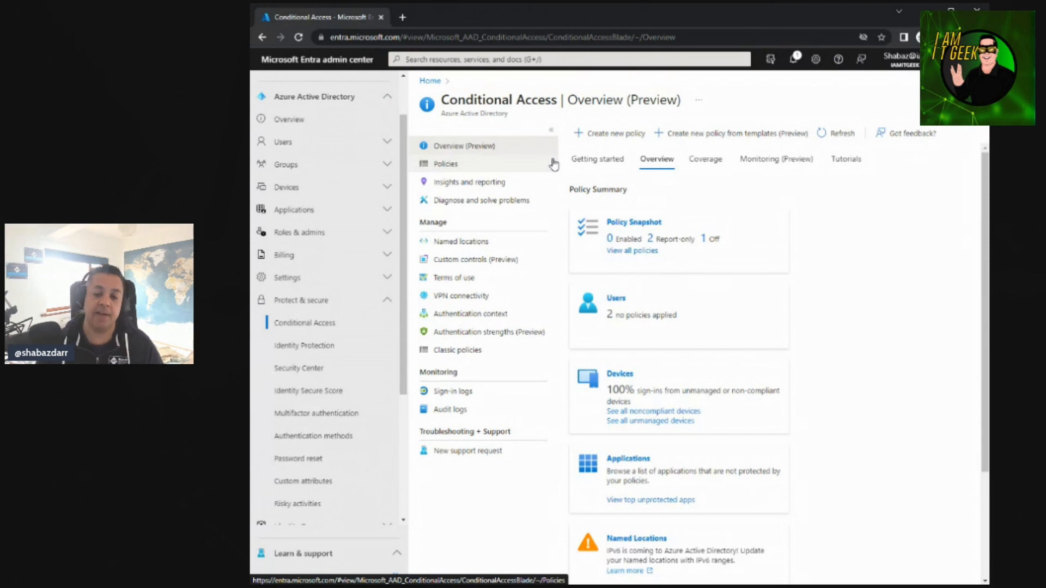
click(433, 169)
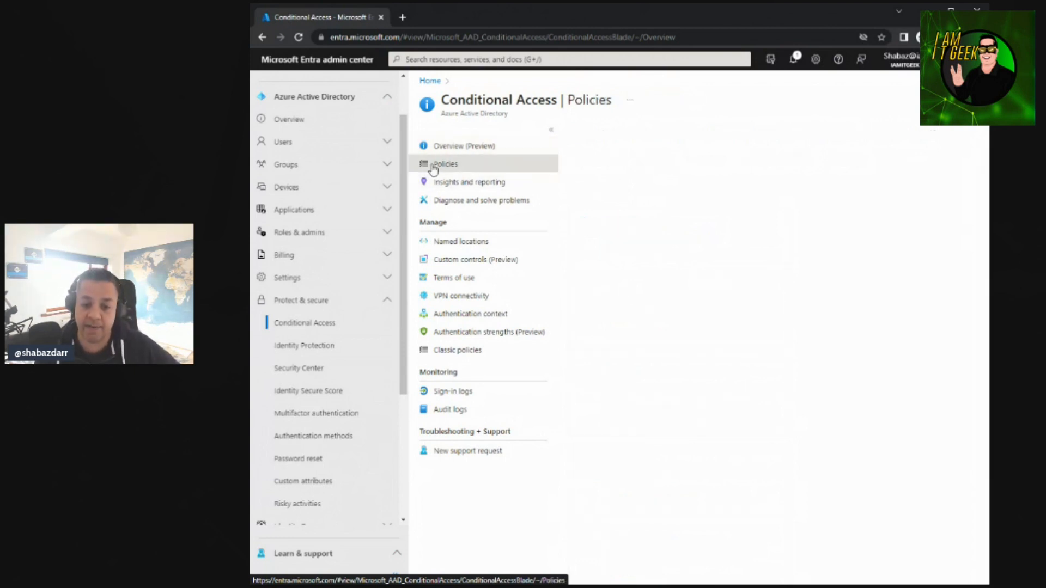
click(437, 146)
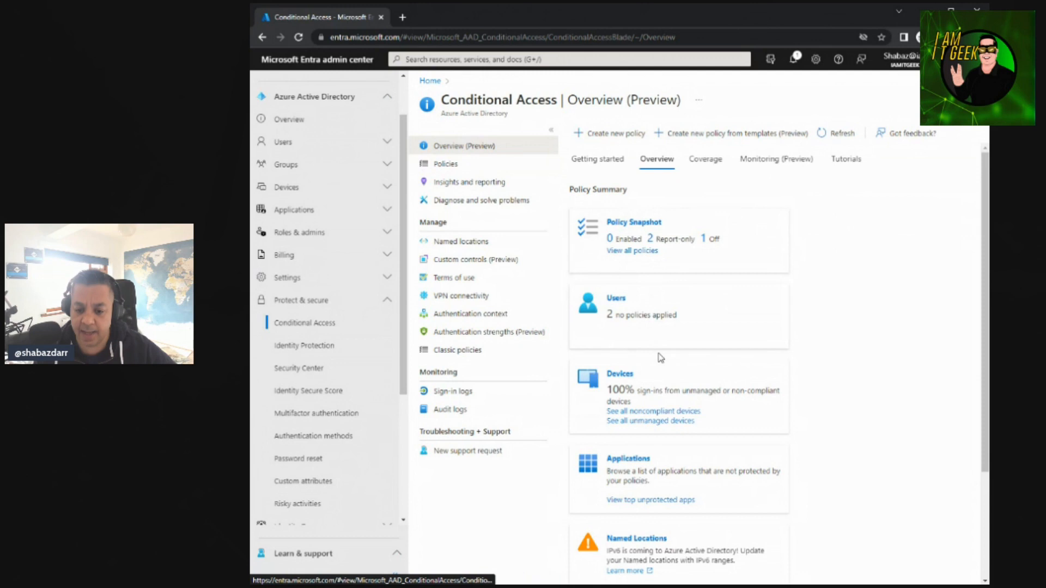
scroll(662, 370, down, 3)
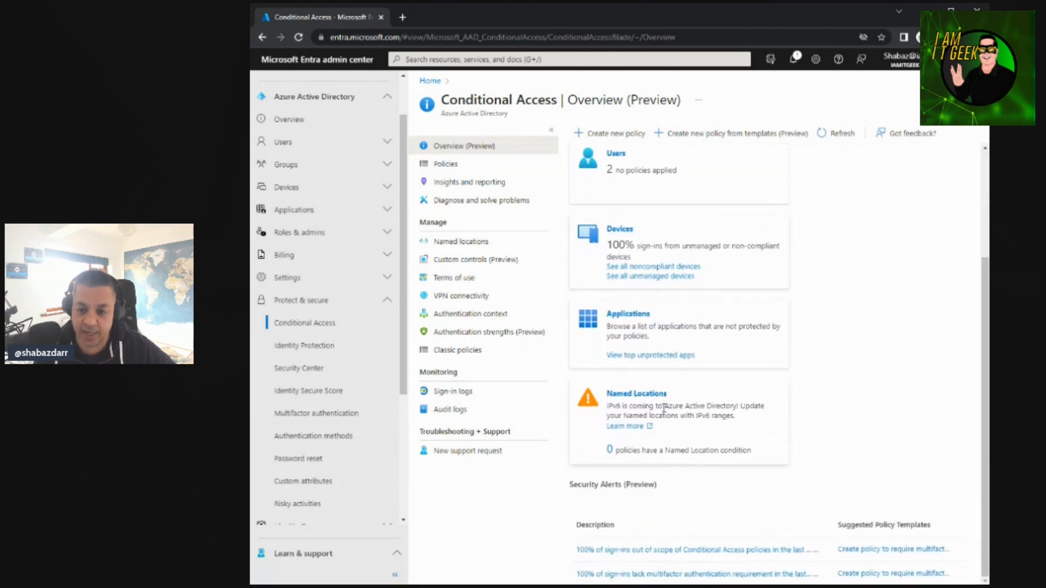
scroll(664, 408, up, 3)
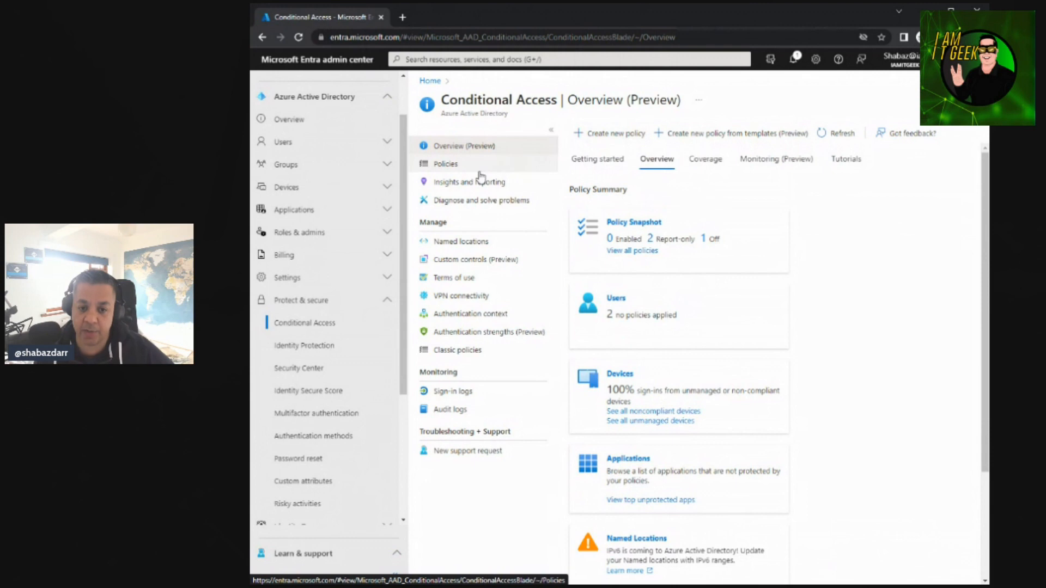
Open the AVD MFA policy and review its included and excluded user assignments.
click(445, 164)
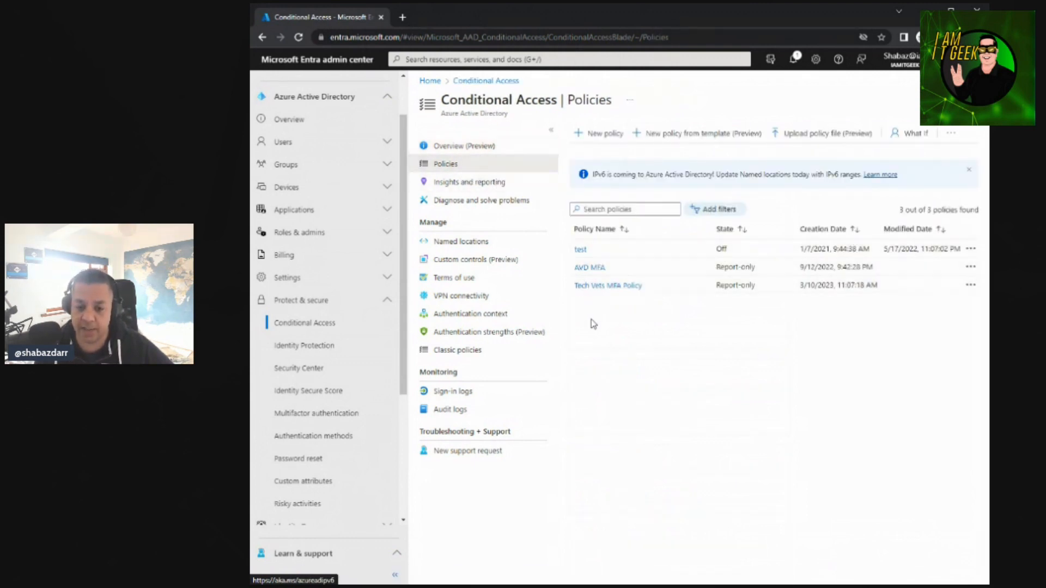
click(594, 272)
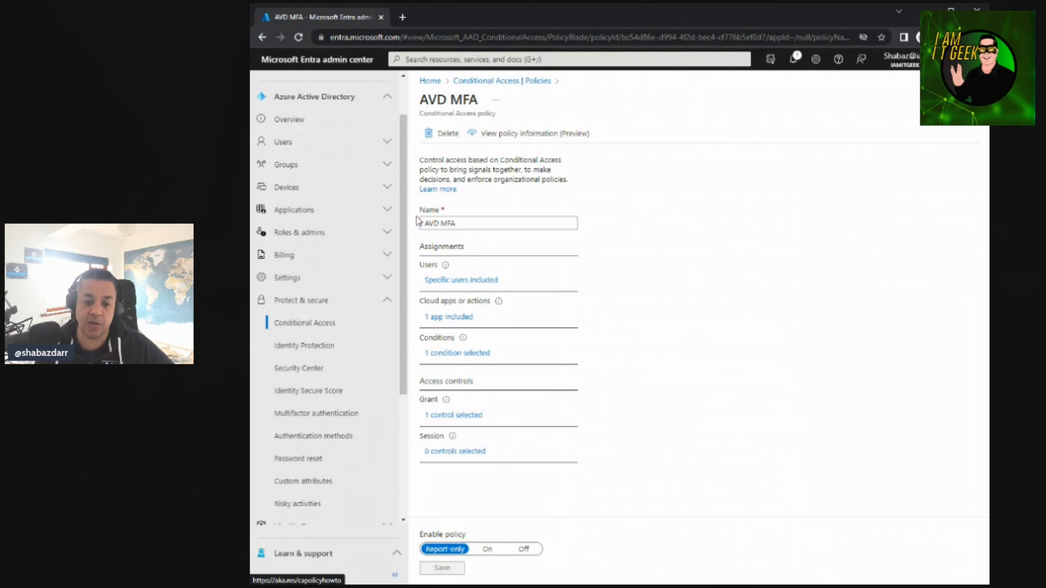
click(474, 280)
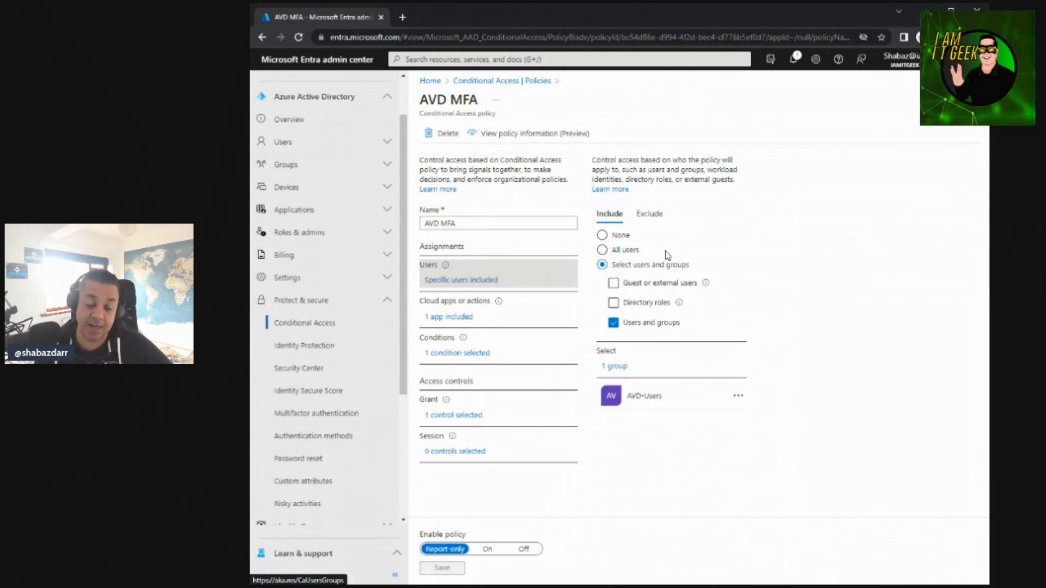
click(649, 213)
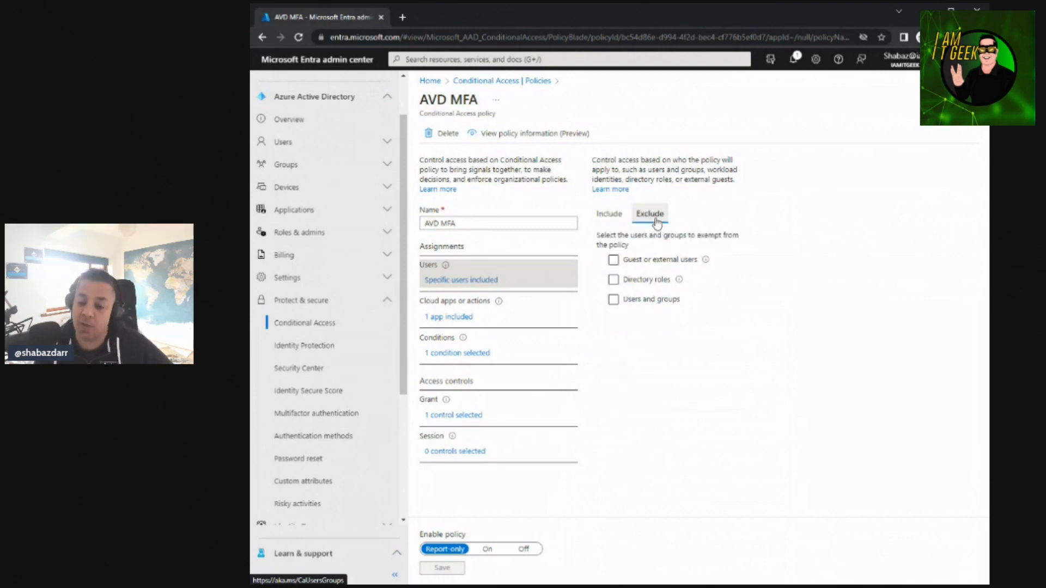
click(616, 261)
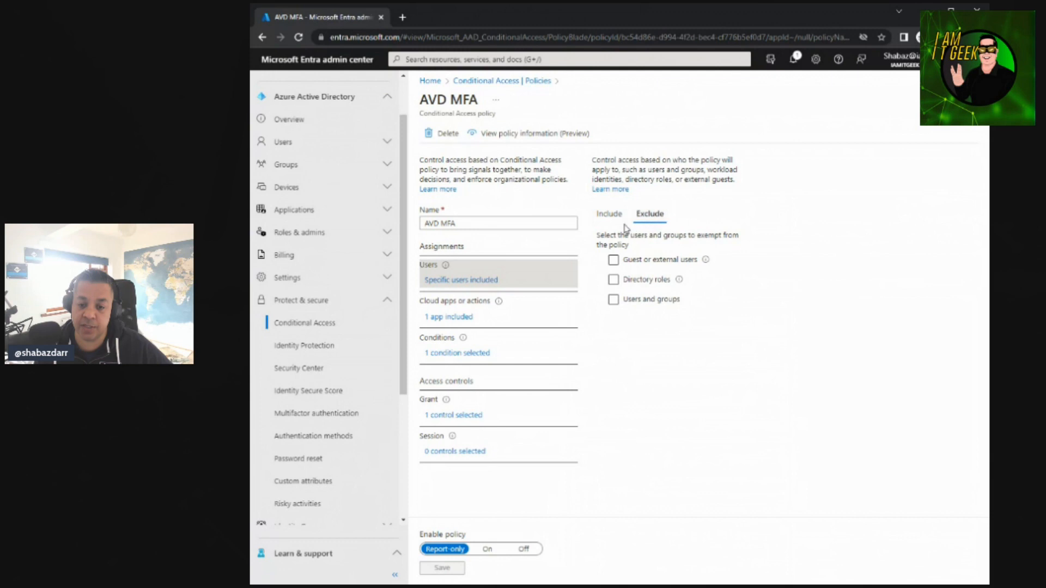
click(614, 222)
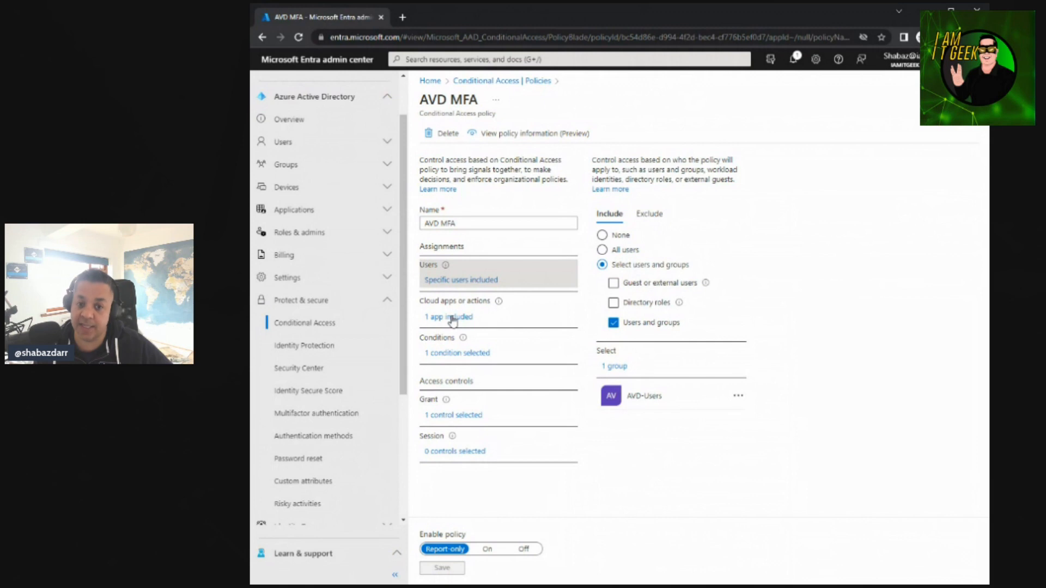
Examine the AVD MFA policy's cloud apps or actions assignment and the target types it can apply to.
double_click(452, 319)
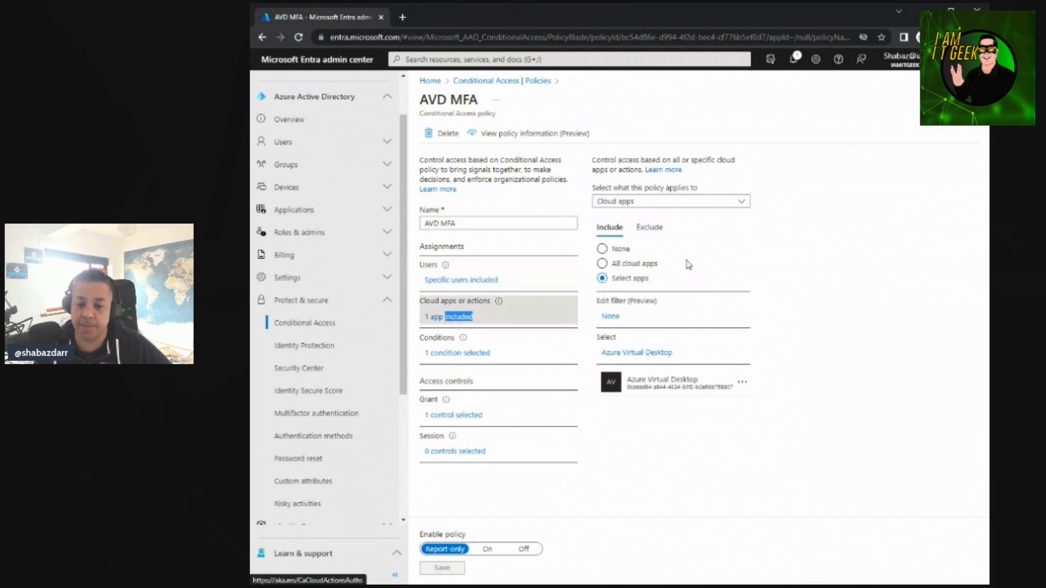
click(743, 202)
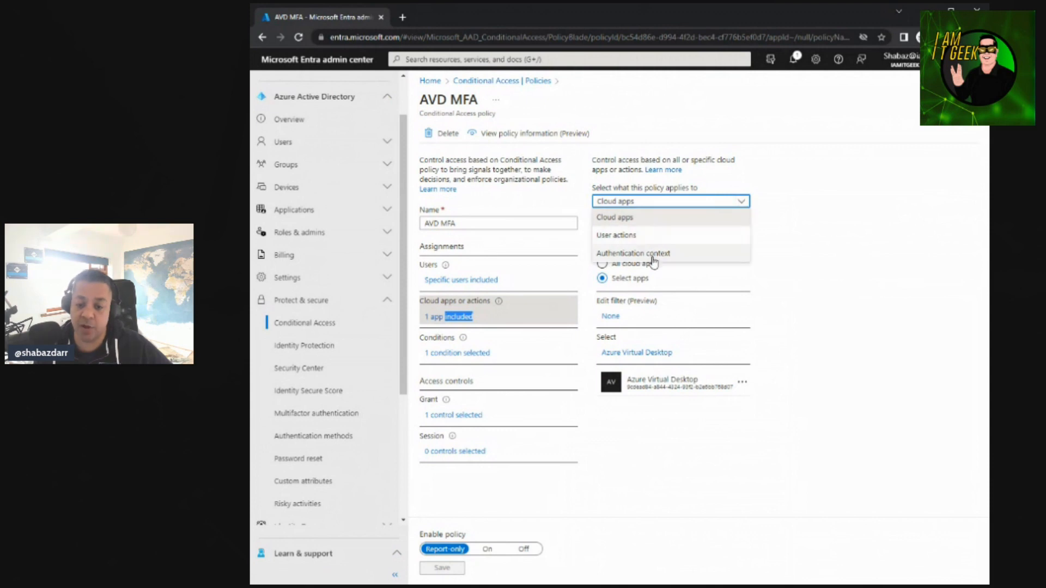
click(848, 228)
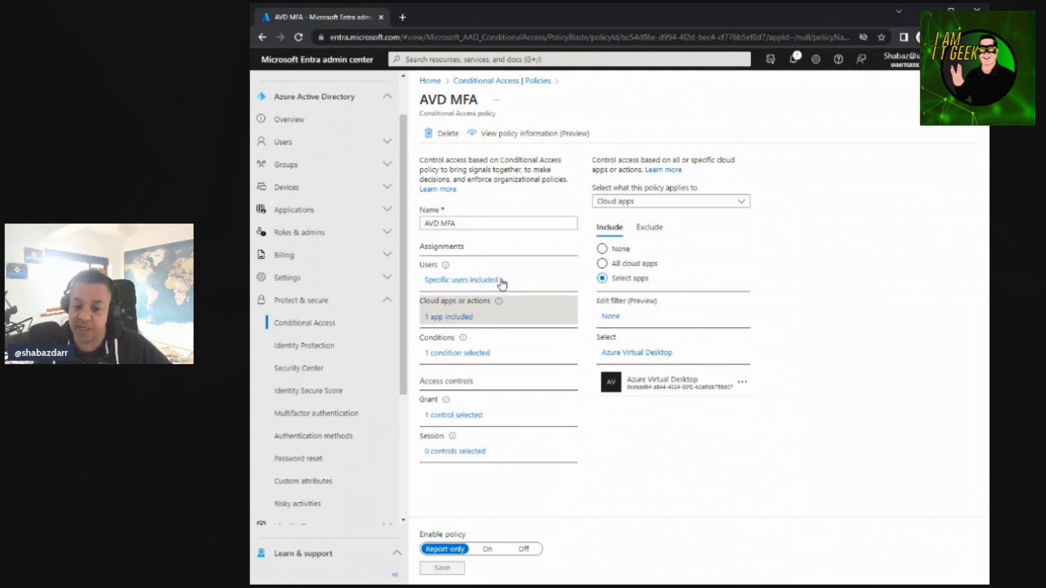
Examine the AVD MFA policy's conditions: user risk, sign-in risk, device platforms, locations, client apps and filter for devices.
click(466, 355)
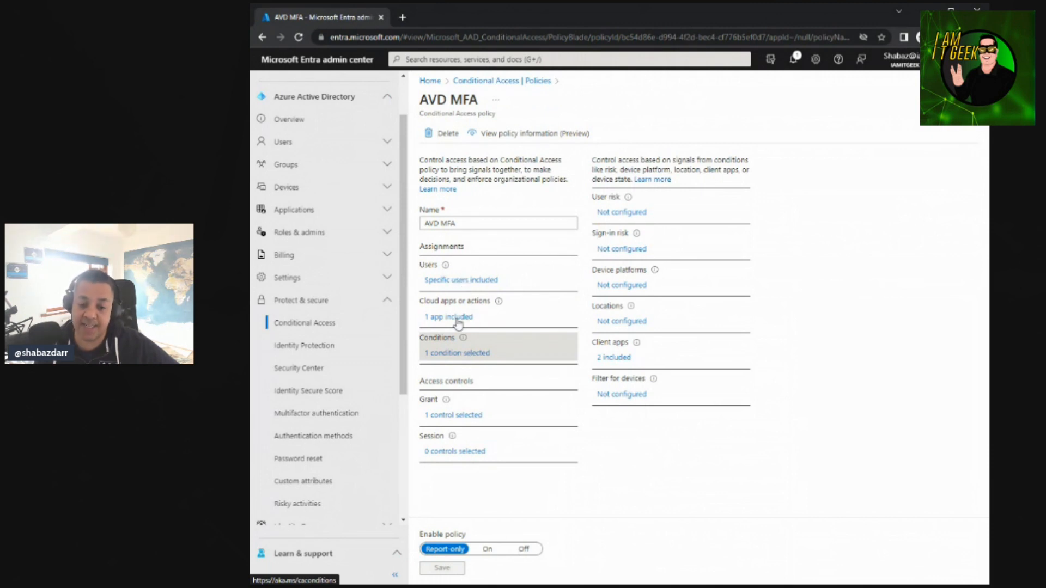
click(634, 219)
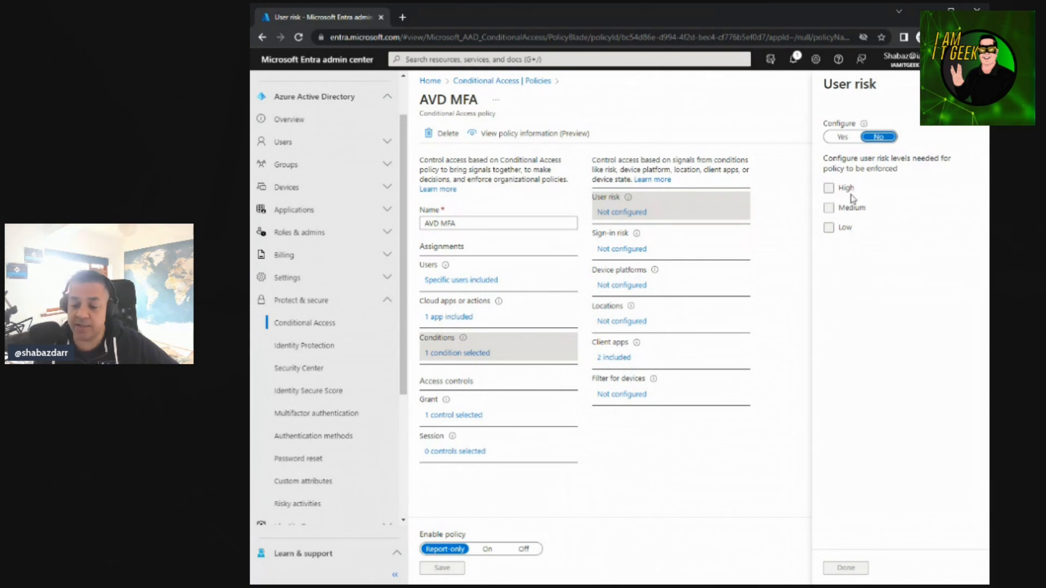
click(633, 250)
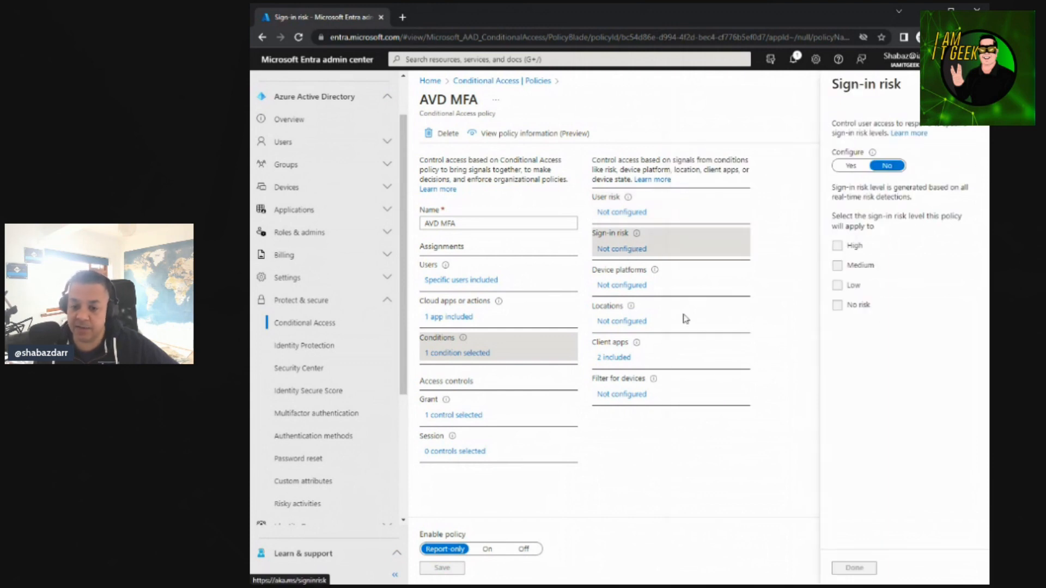
click(625, 287)
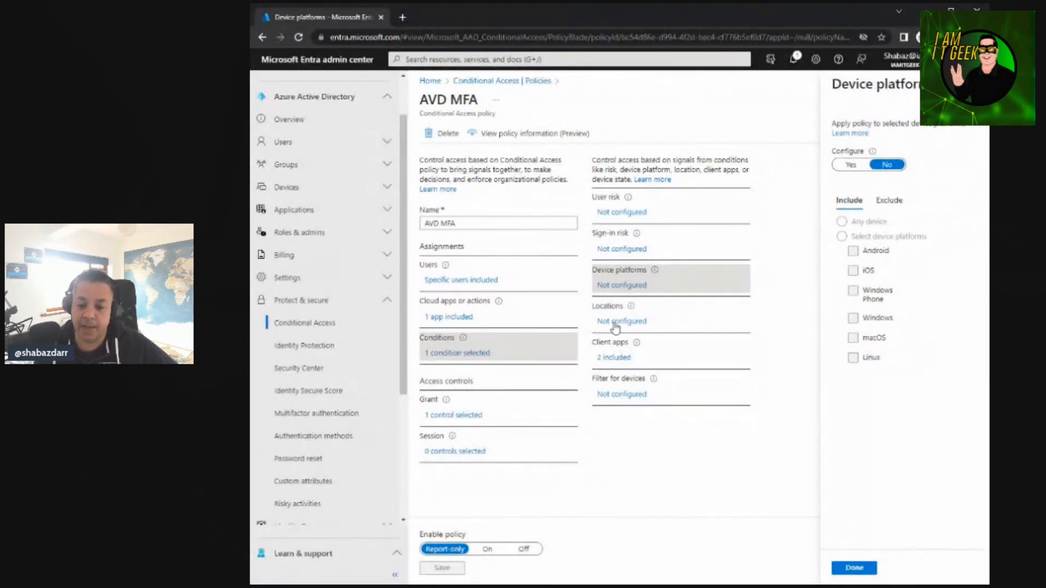
click(631, 326)
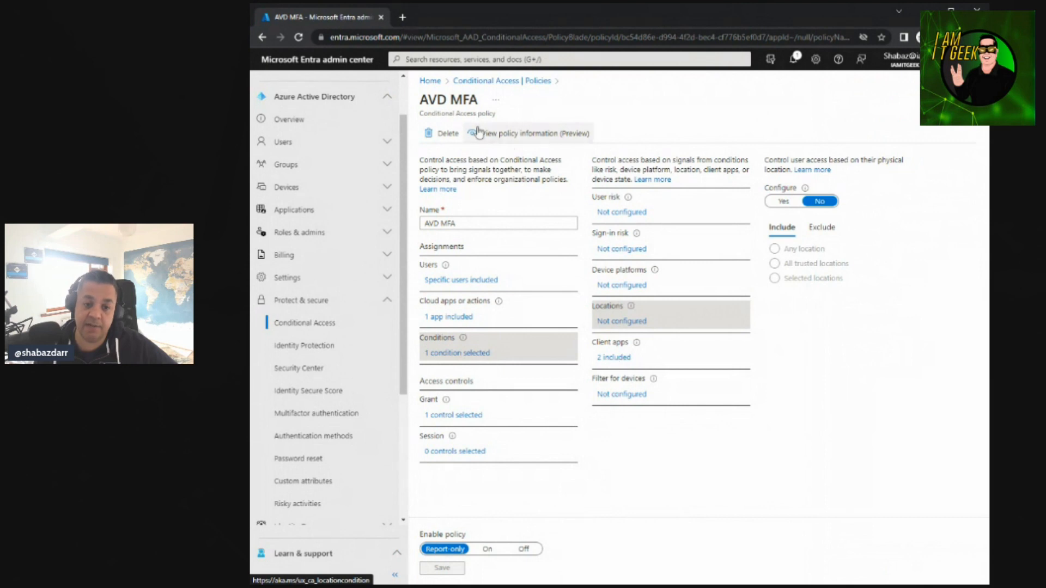
click(614, 357)
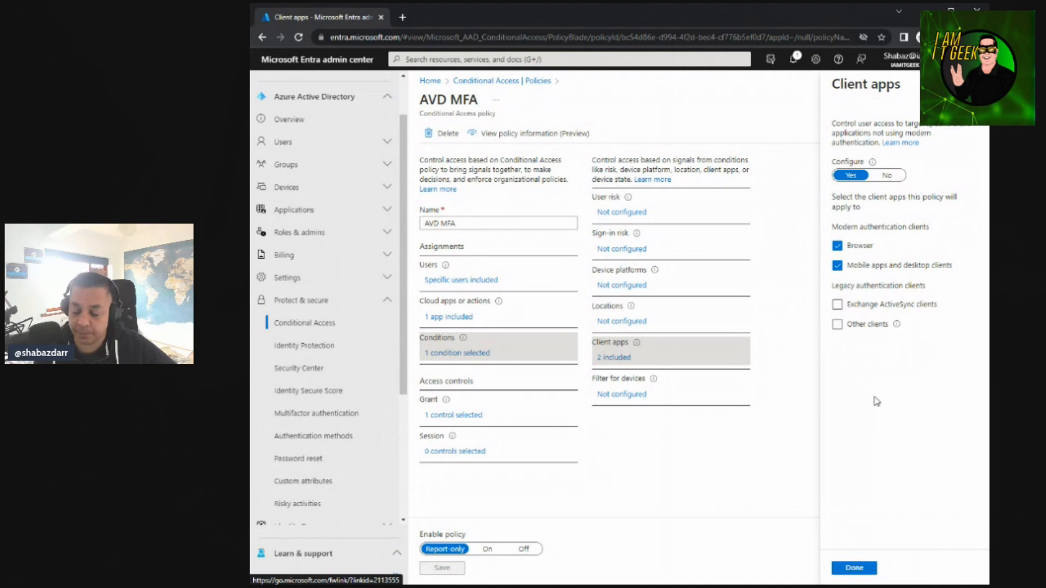
click(635, 395)
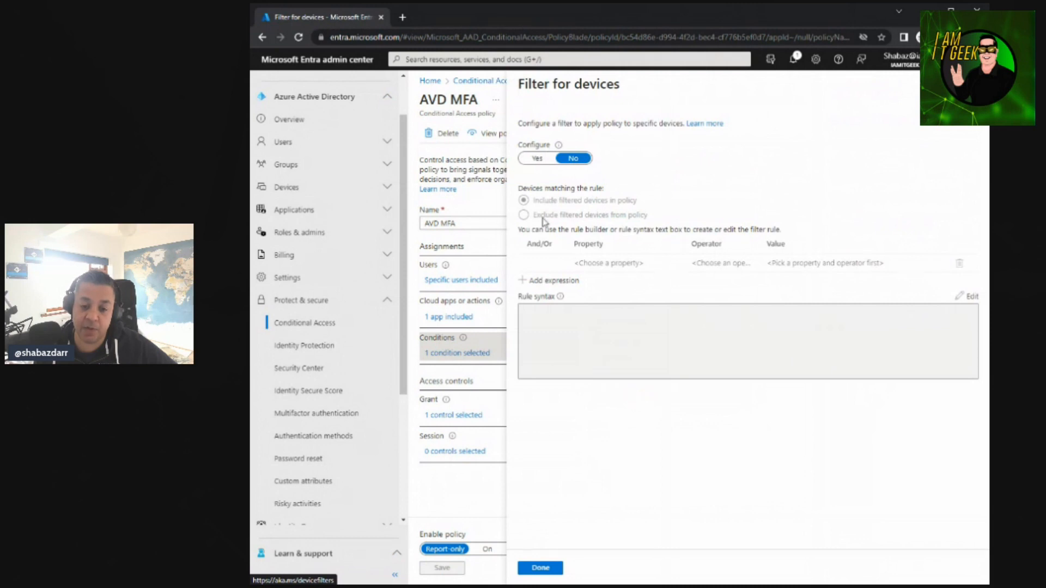
click(975, 84)
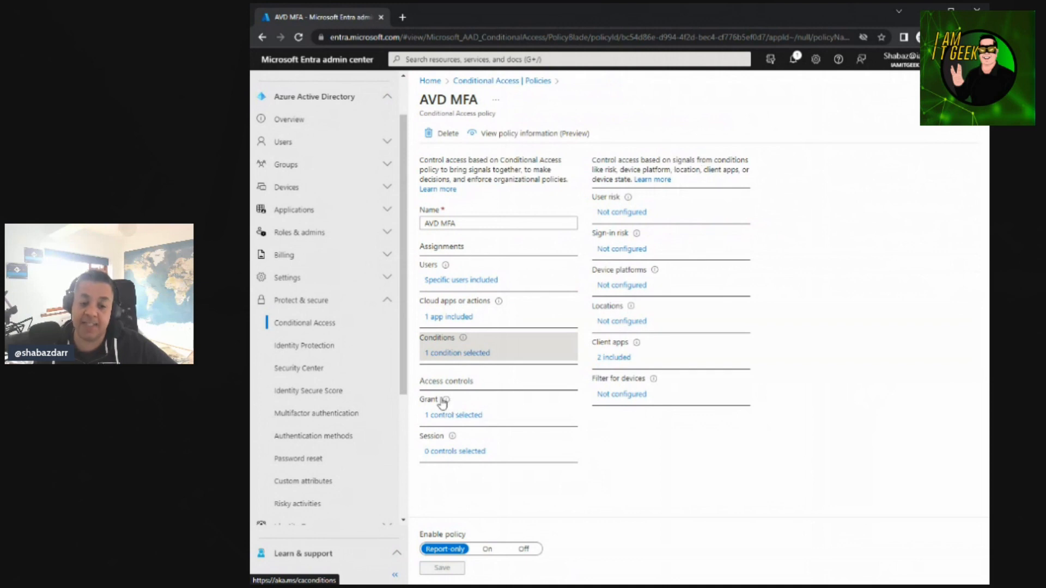
Examine the policy's grant controls, trying block access and the multifactor authentication requirement, and discard the unsaved edits.
mouse_move(446, 401)
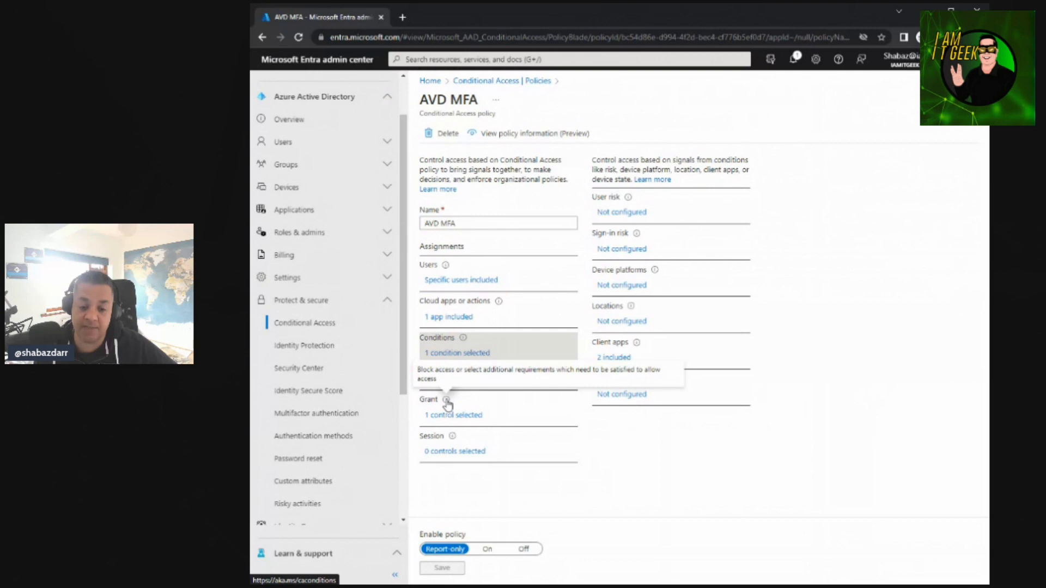
click(458, 415)
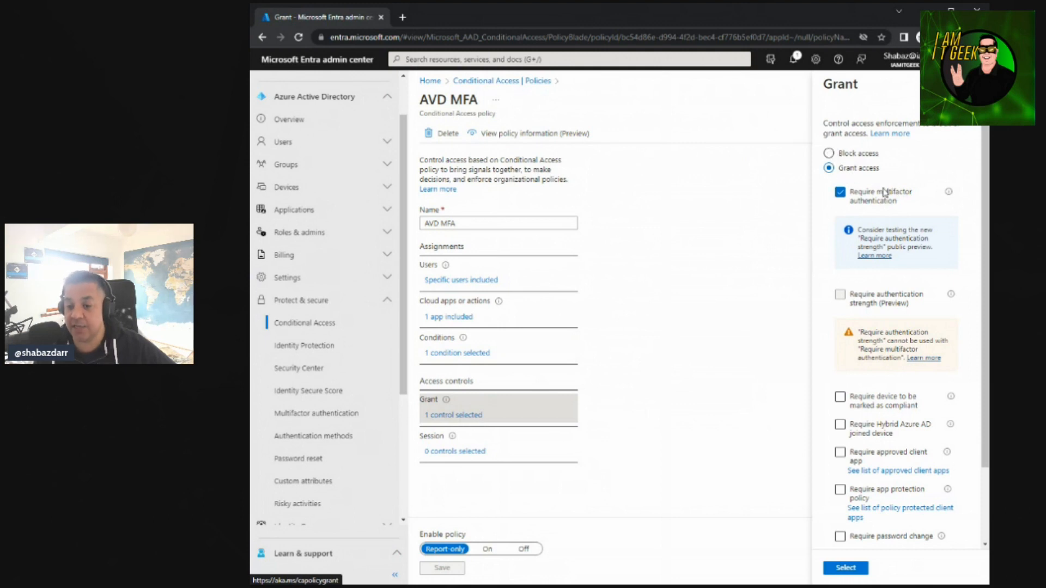
click(829, 153)
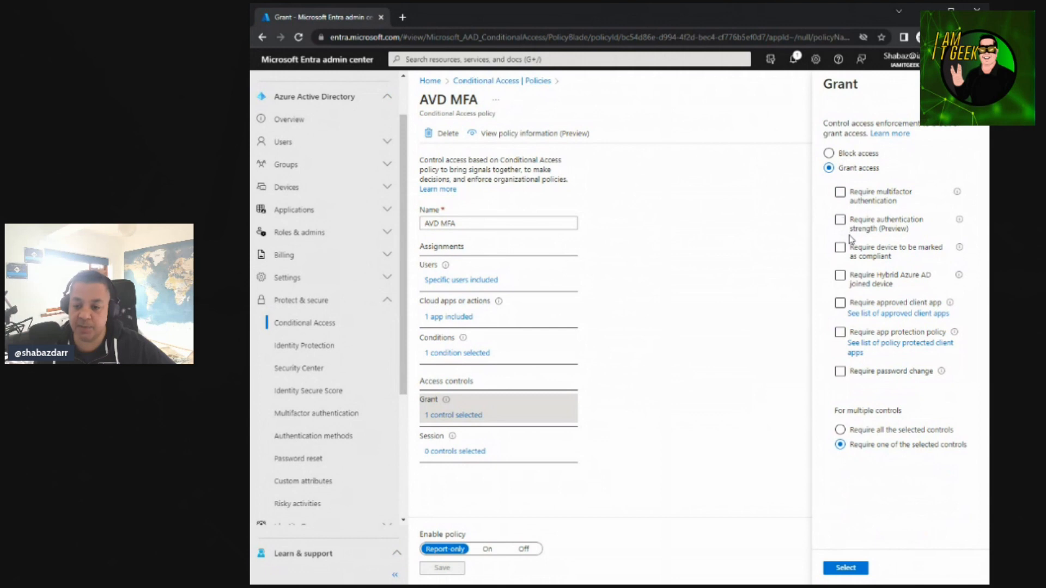
click(844, 199)
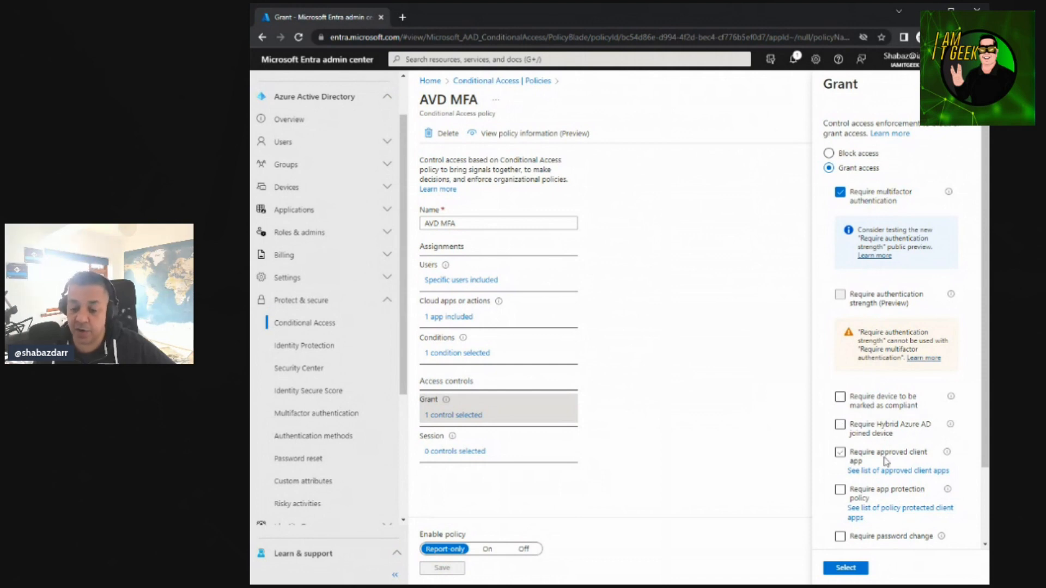
scroll(865, 456, down, 3)
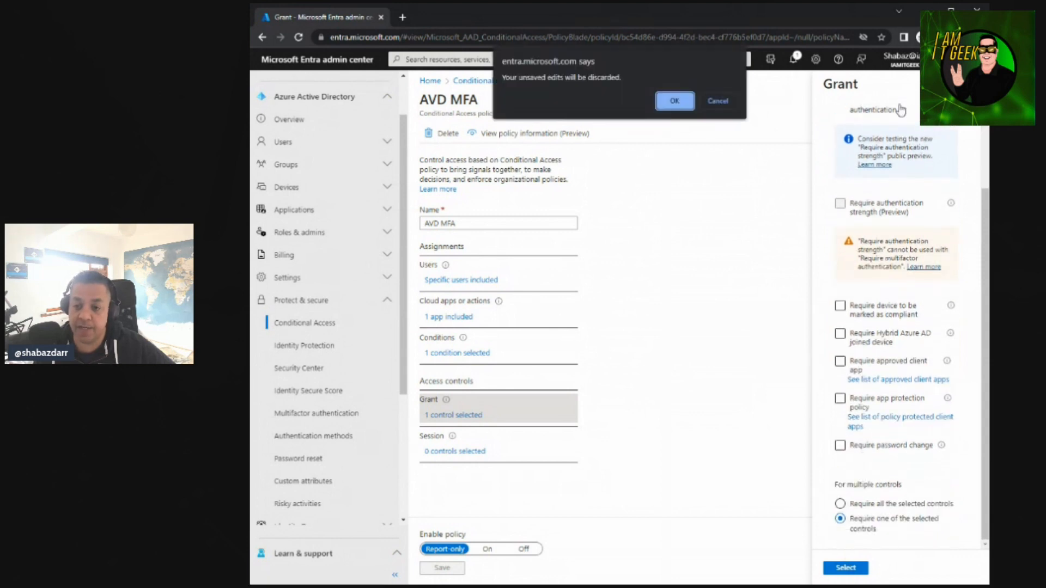
click(675, 101)
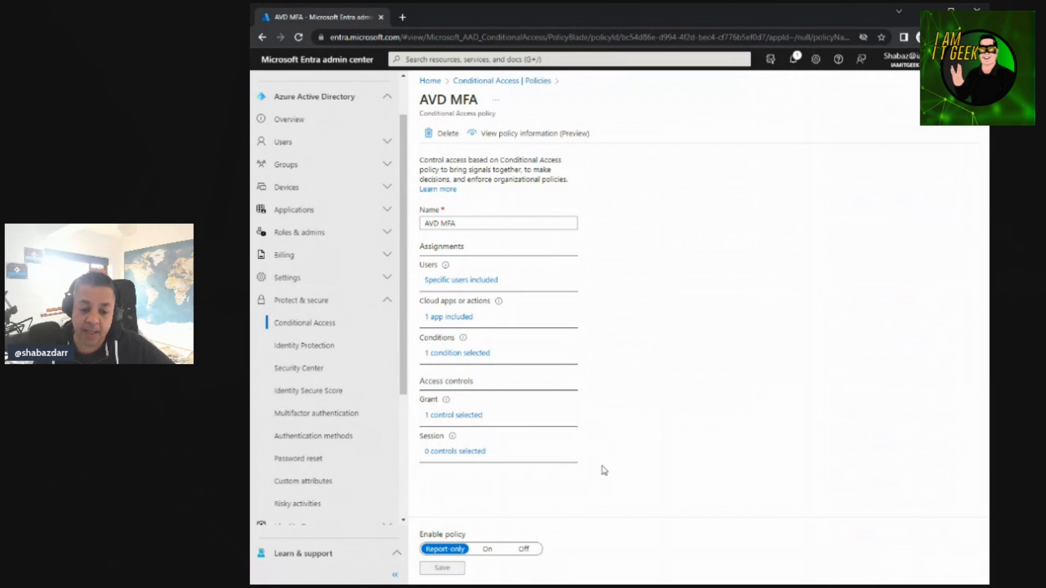
Examine the AVD MFA policy's session controls without changing them and return to the policies list.
click(448, 452)
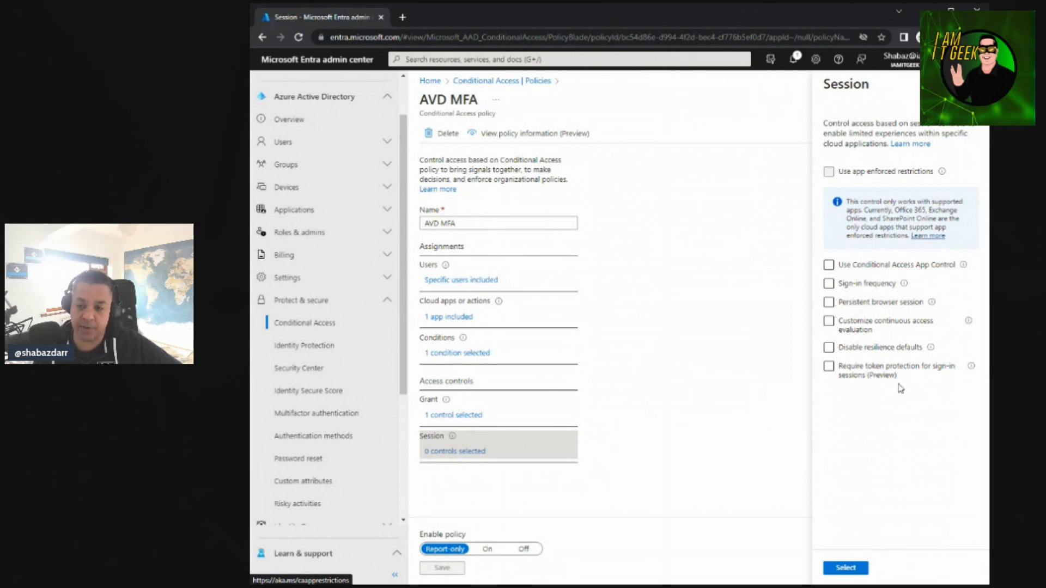
click(973, 84)
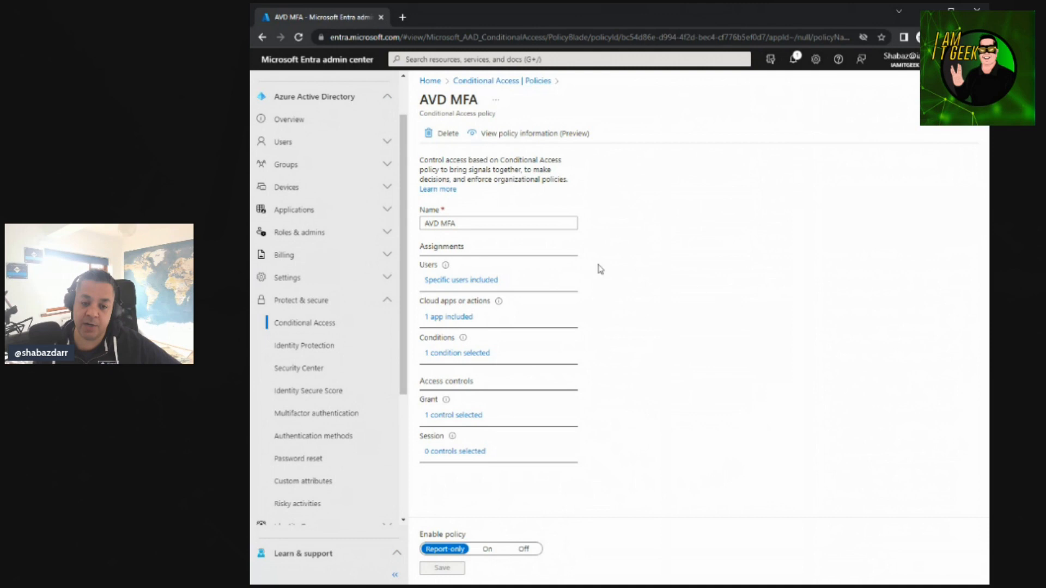
click(473, 80)
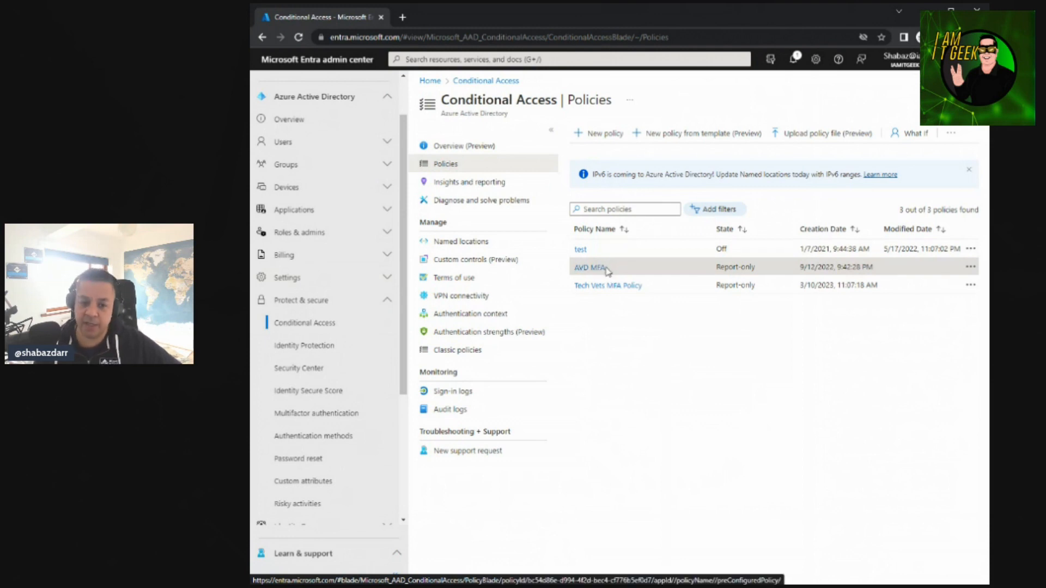
View the Insights and reporting and the Diagnose and solve problems pages of Conditional Access.
click(455, 186)
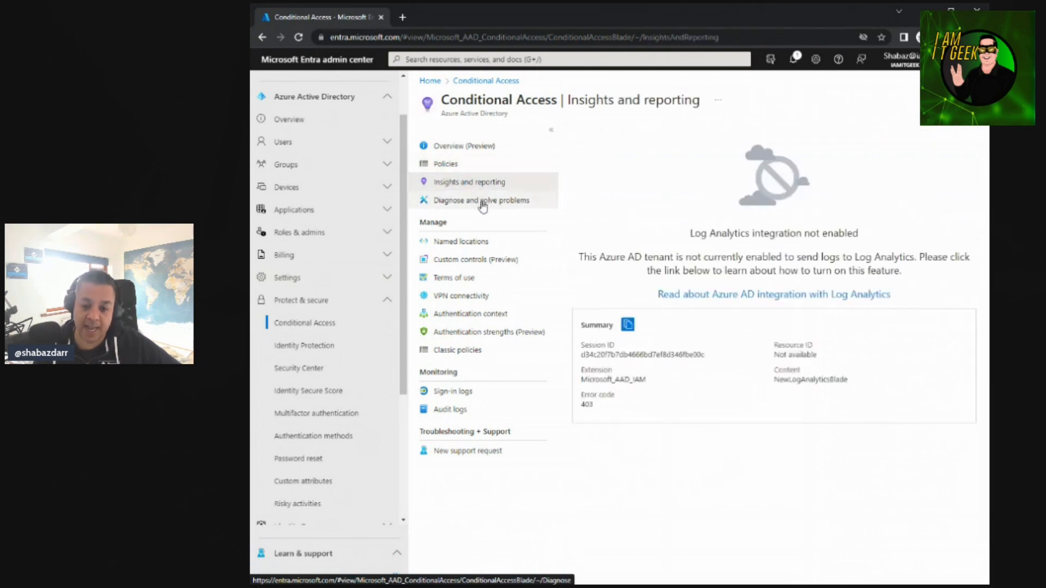
click(482, 203)
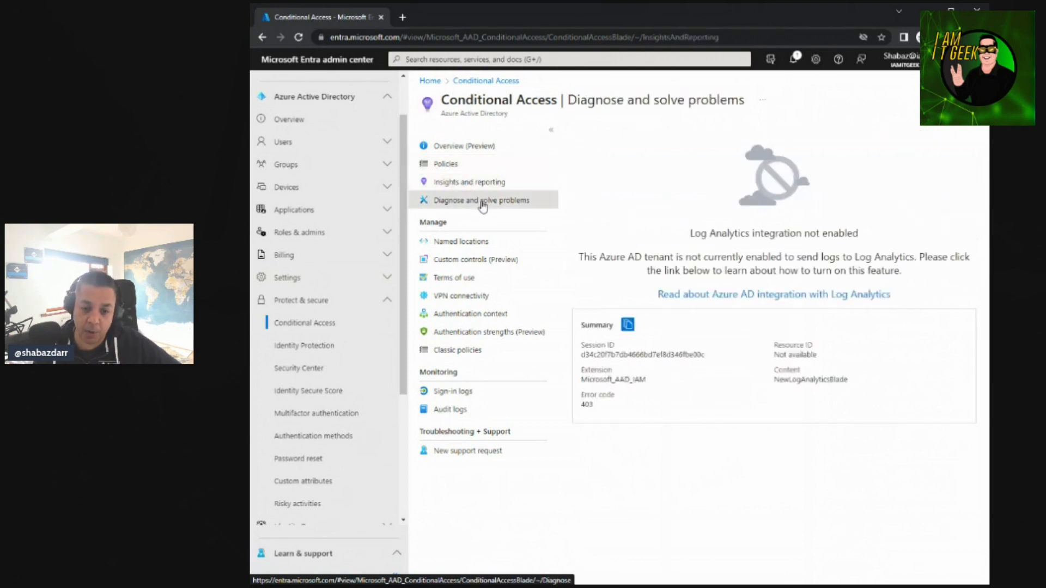
Examine the new countries location form under Named locations, search its countries for "united", and close it without creating a location.
click(477, 250)
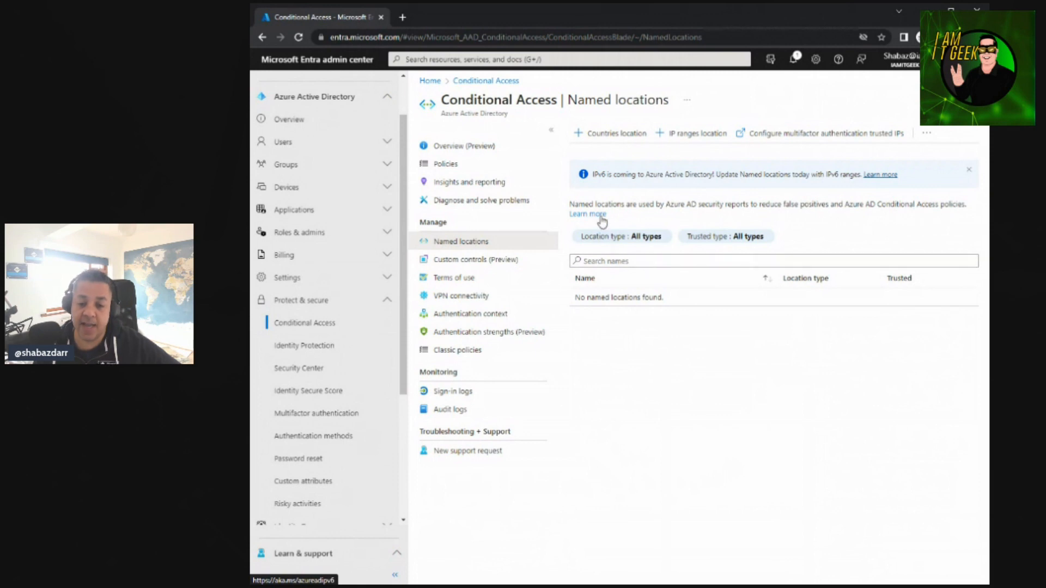
click(604, 136)
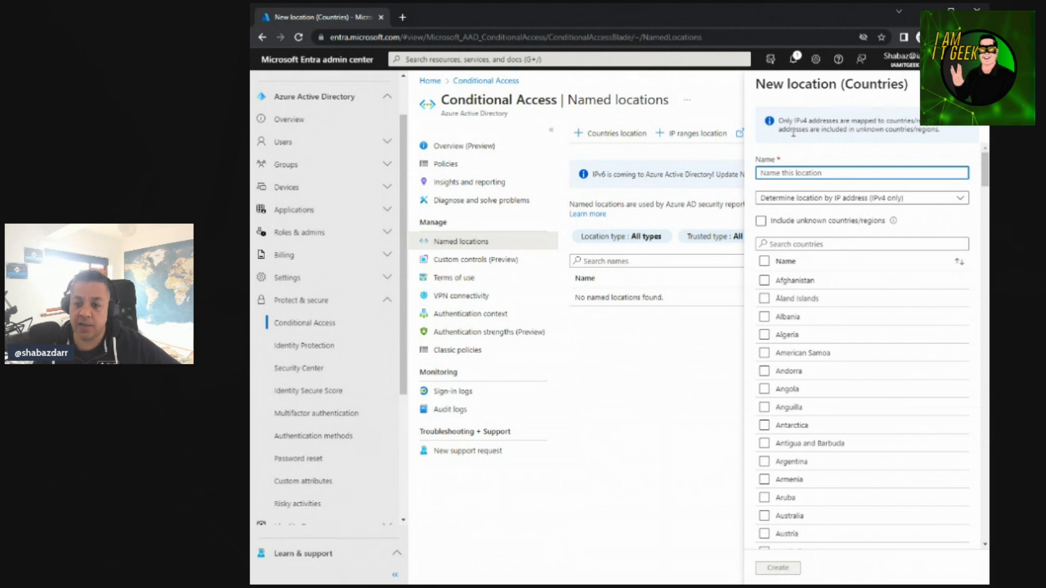
click(795, 244)
text(uin)
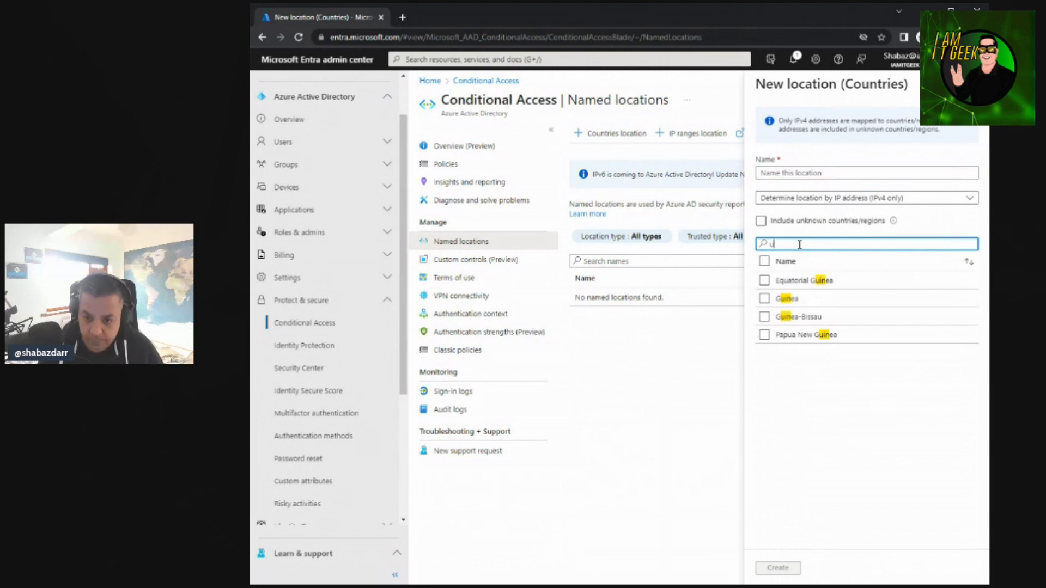
key(BackSpace)
key(BackSpace)
key(BackSpace)
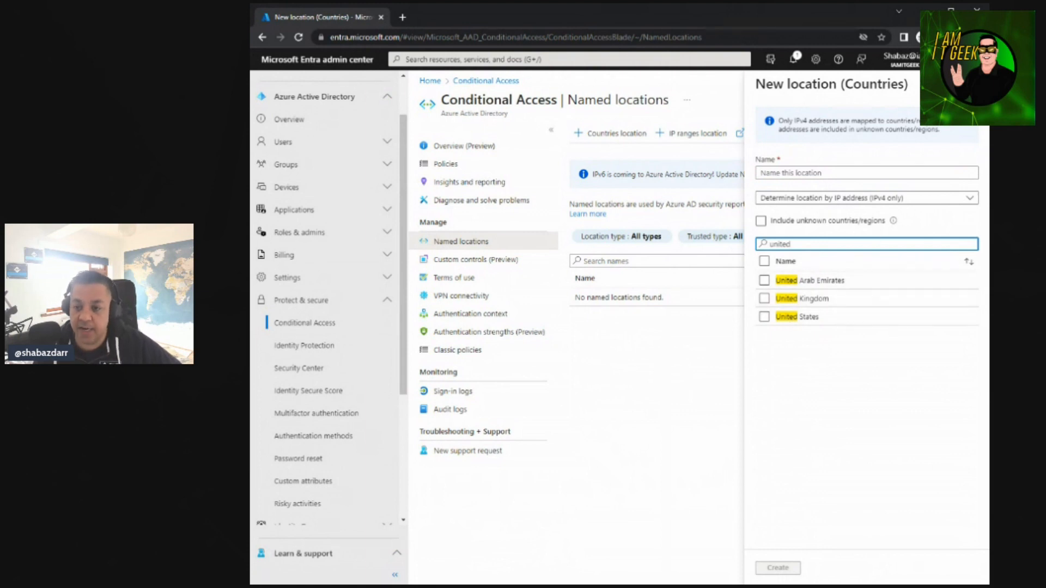
click(972, 84)
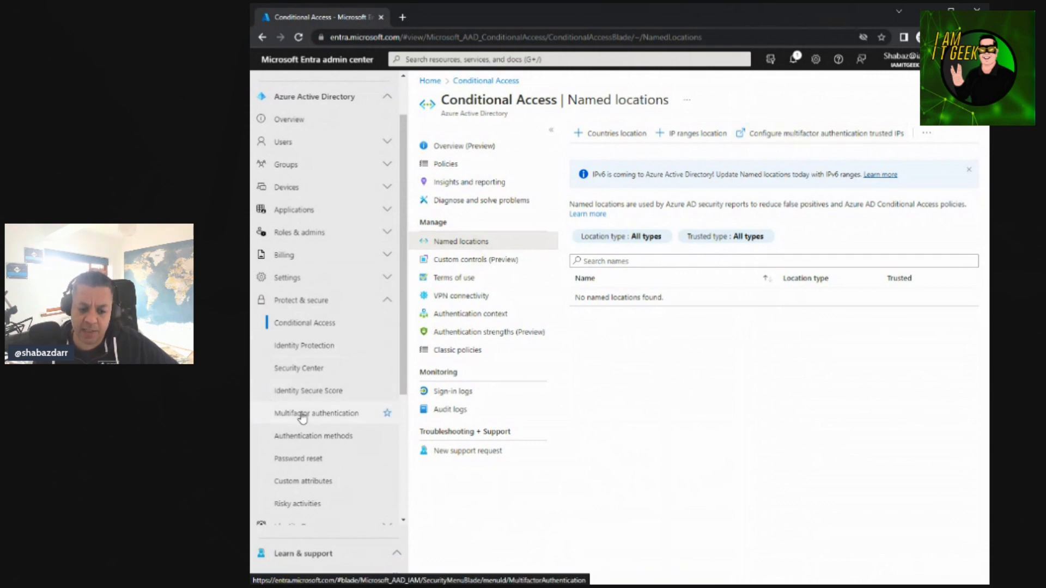
View the new IP ranges location form and the countries location form again, closing both without creating a location.
click(691, 134)
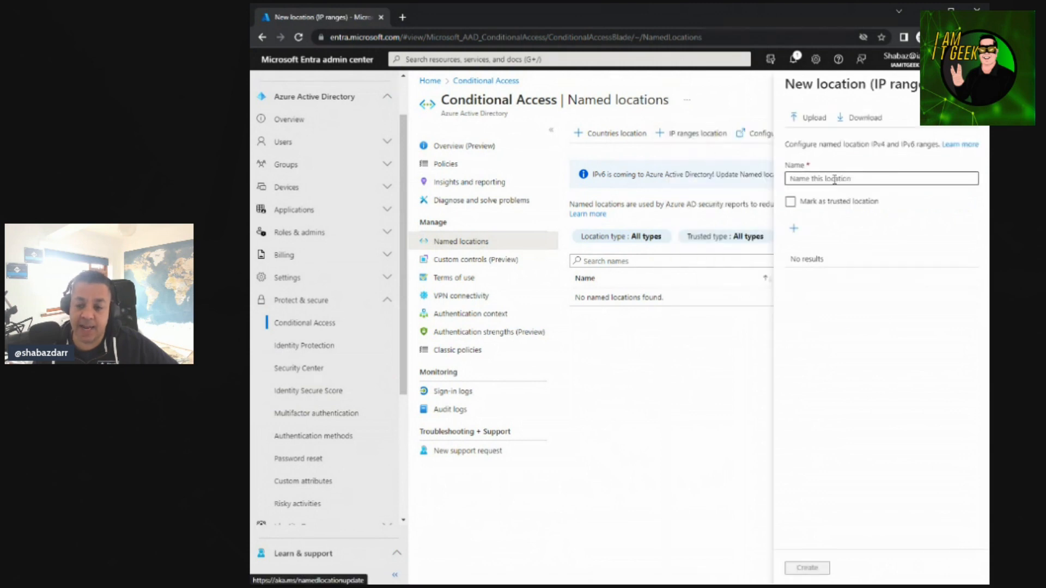
click(974, 85)
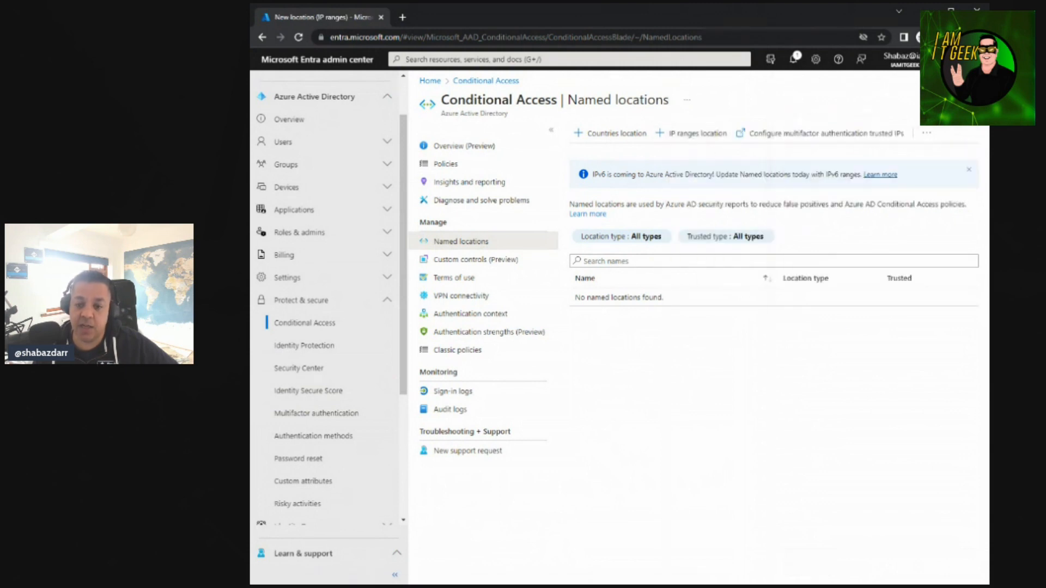
click(611, 134)
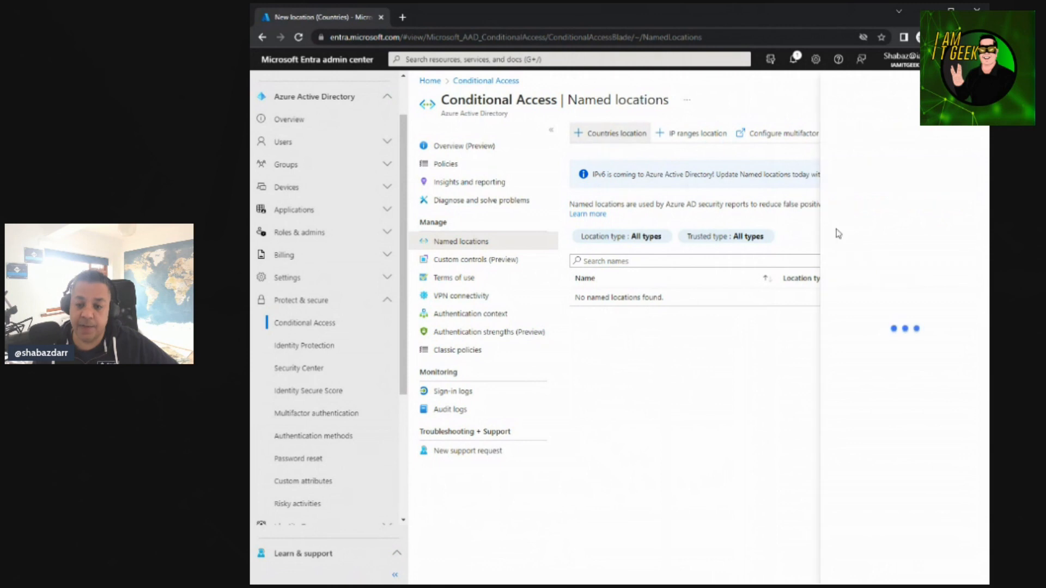
click(974, 84)
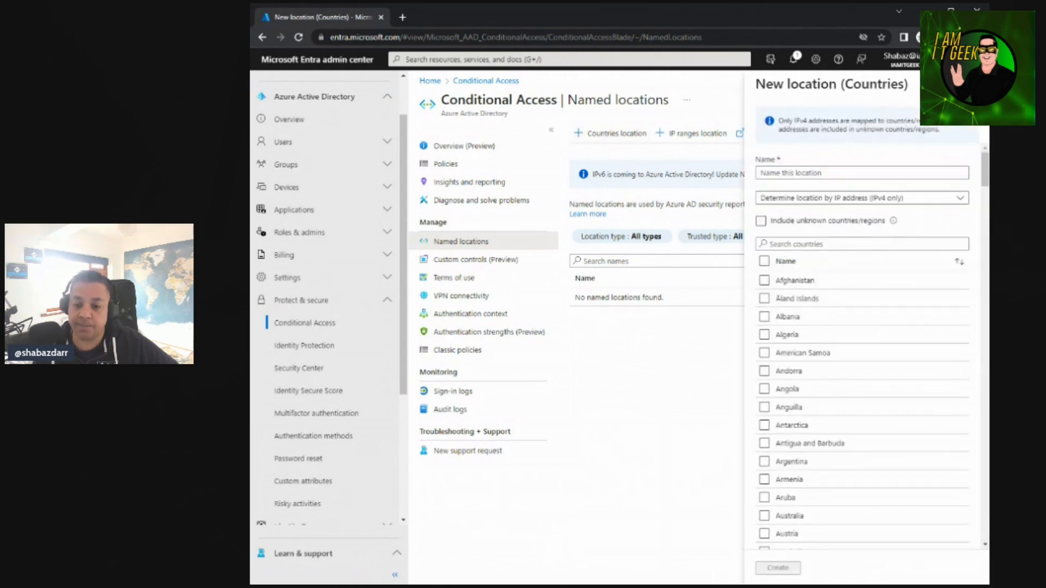
View the Custom controls (Preview) page and its new custom control JSON template, and close the template without creating a control.
click(458, 260)
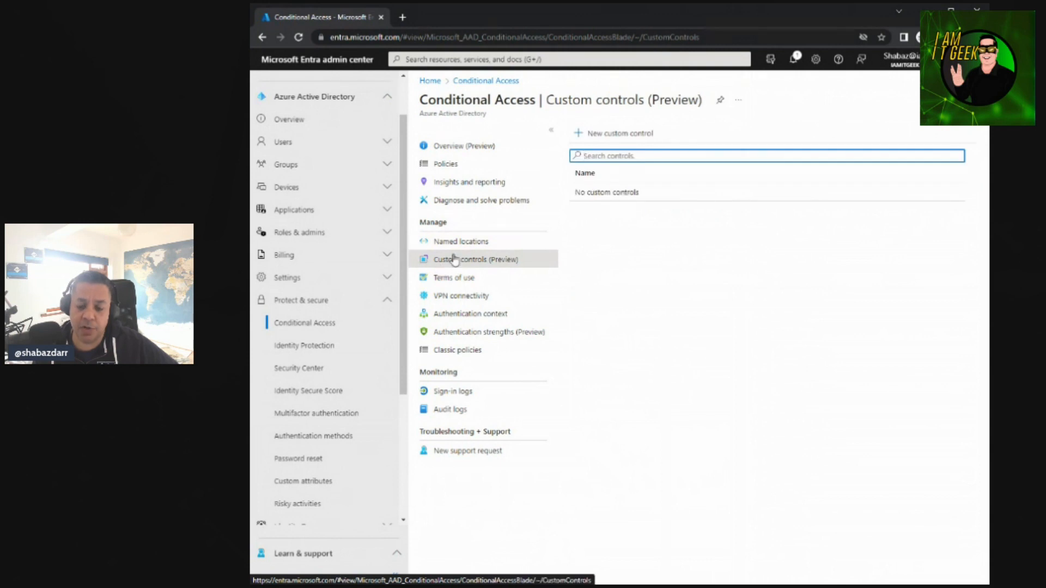
click(635, 135)
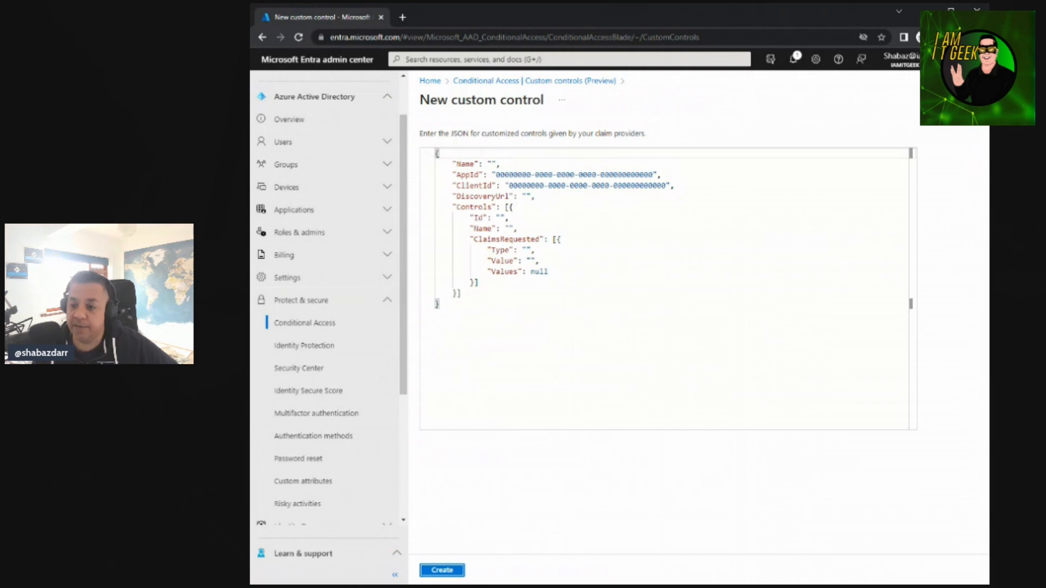
click(976, 100)
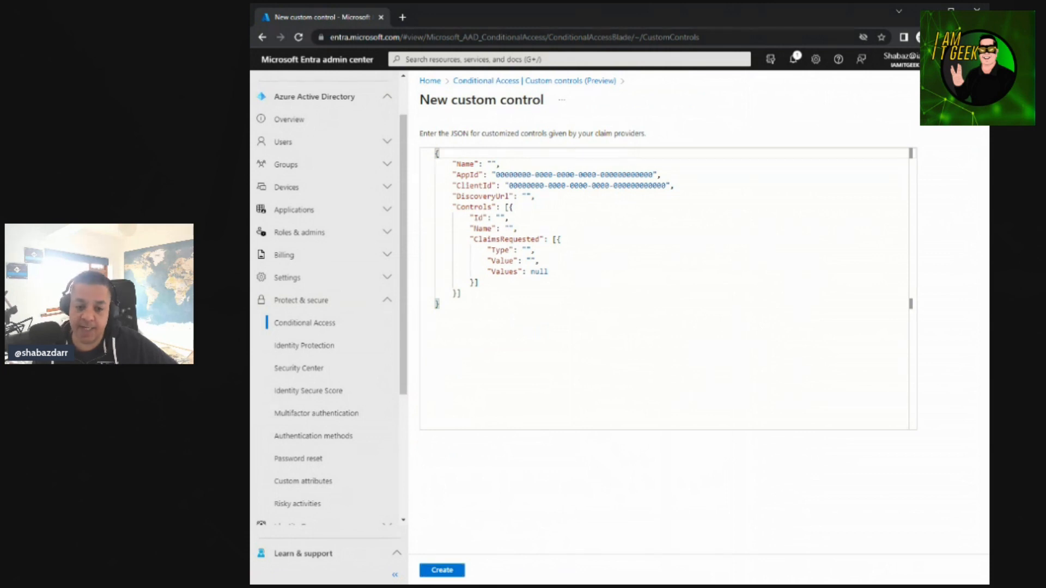
Examine the new terms of use form without creating terms, and view the VPN connectivity page.
click(456, 281)
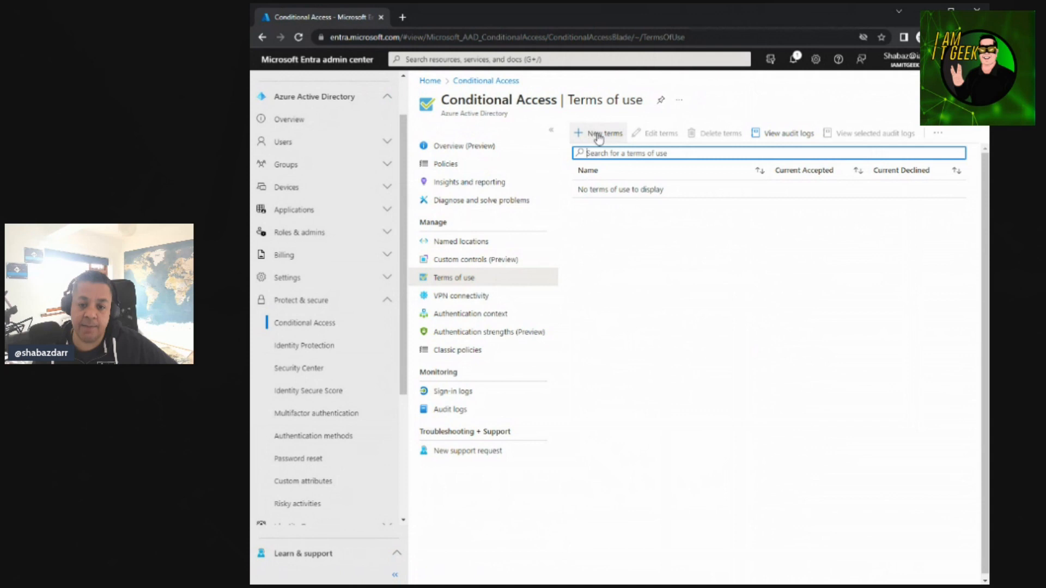
click(599, 135)
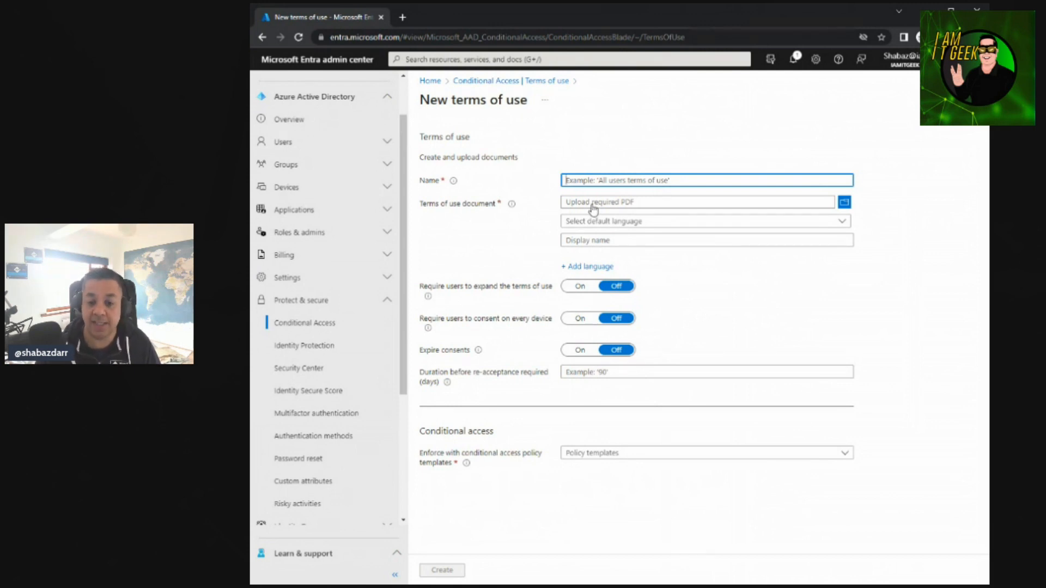
click(502, 81)
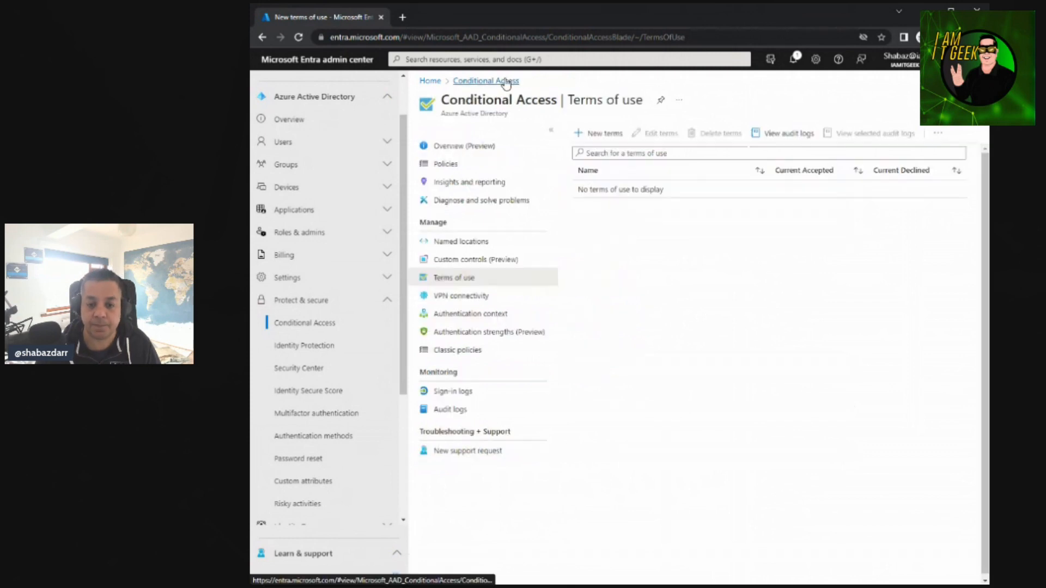
click(447, 297)
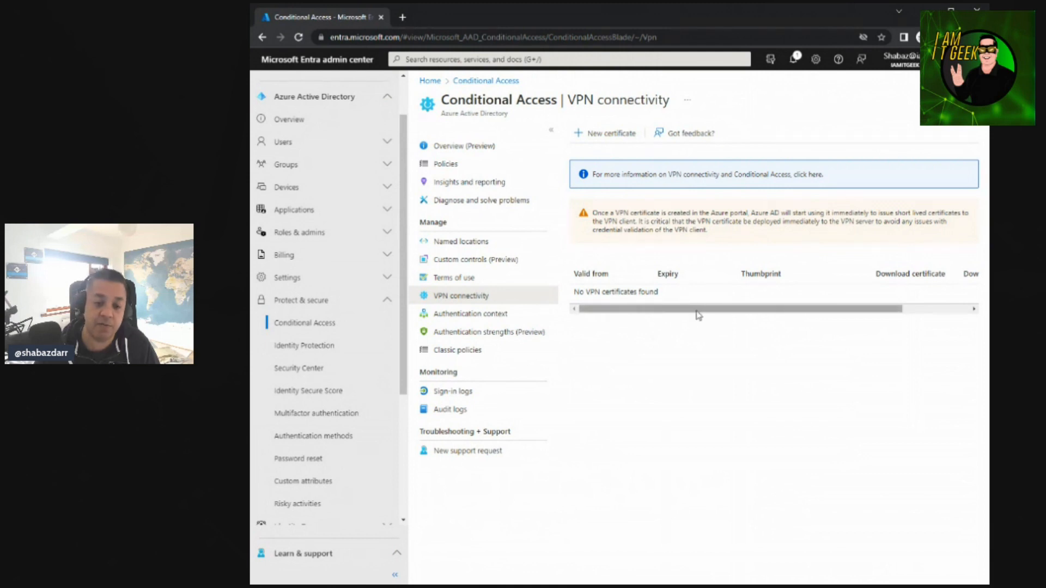
Examine the Authentication context page's getting-started steps, context list and new context form, closing the form without saving.
click(497, 318)
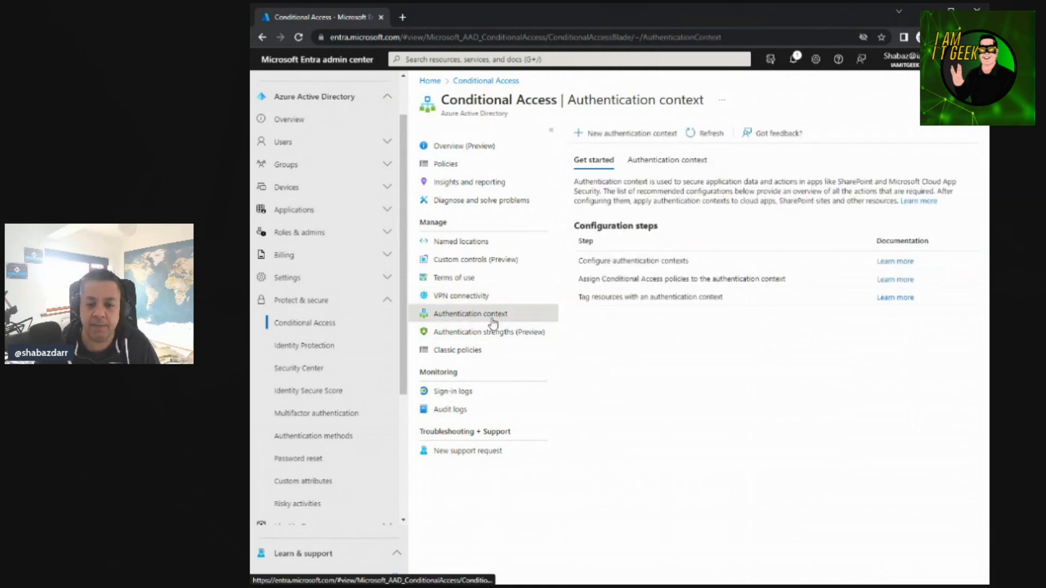
click(645, 141)
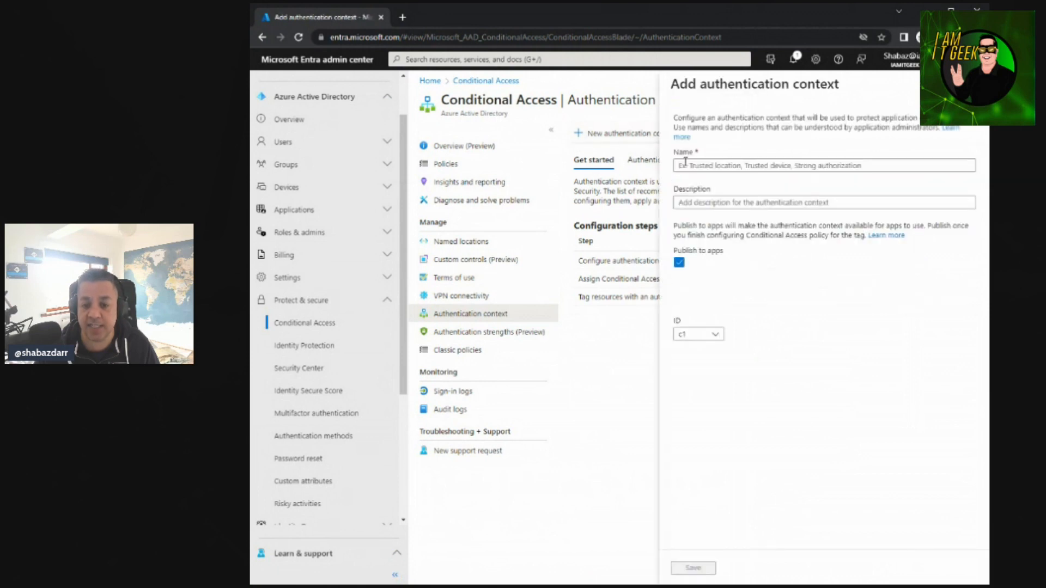
click(974, 84)
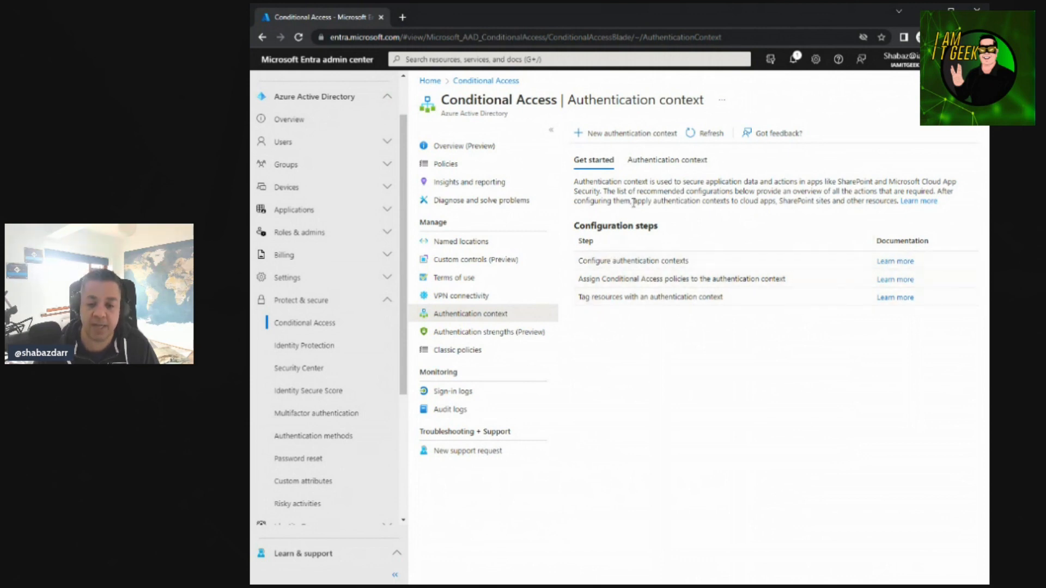
click(666, 160)
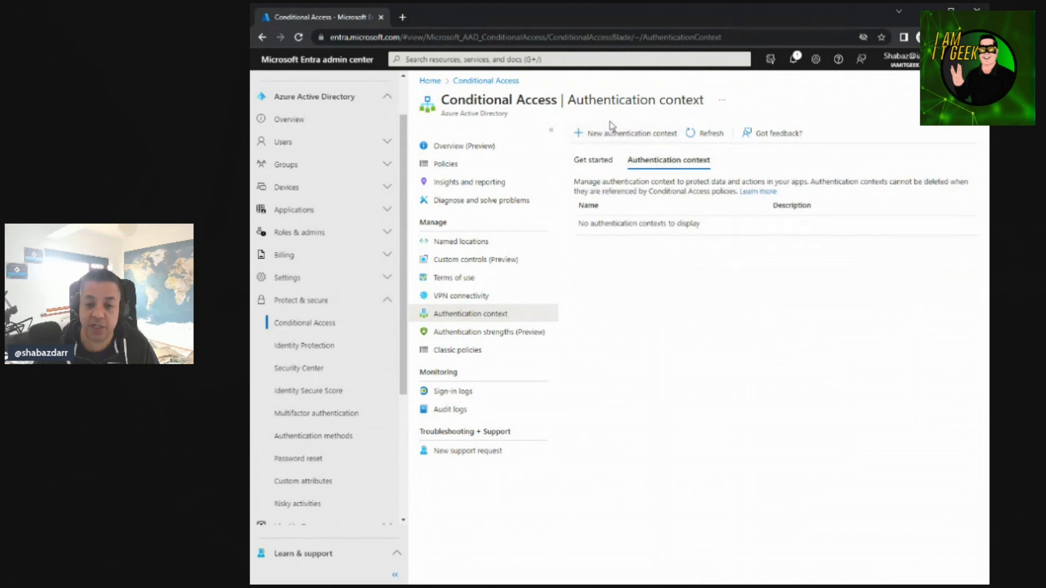
click(617, 136)
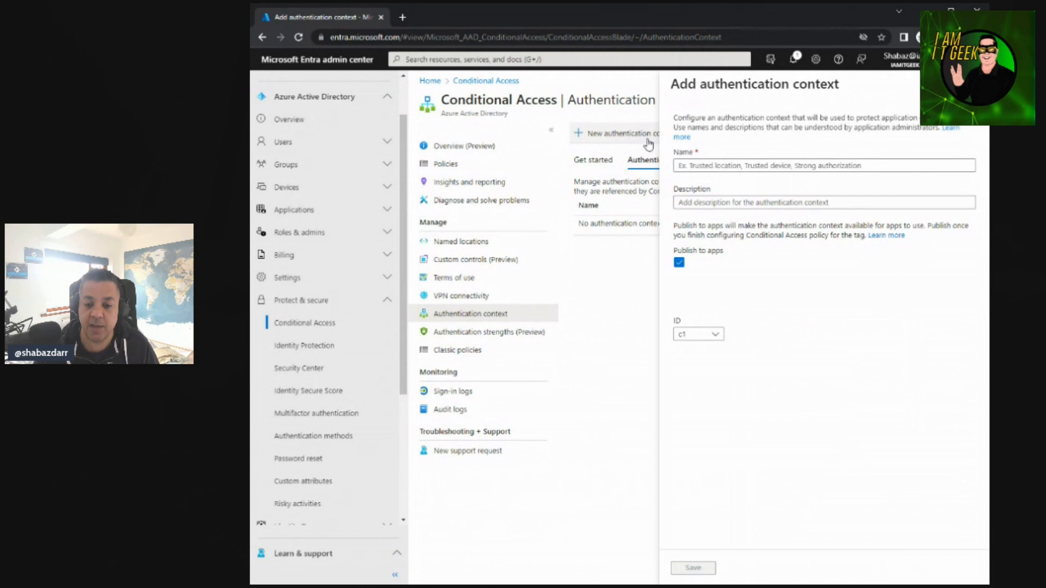
click(974, 85)
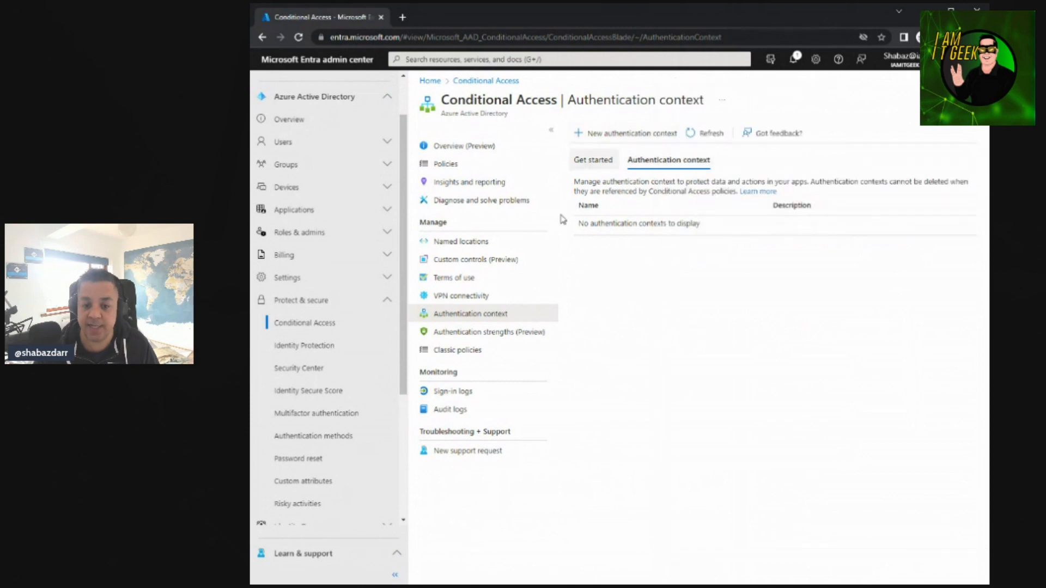
Examine the built-in authentication strengths and their columns, and view the details of Phishing-resistant MFA.
click(459, 338)
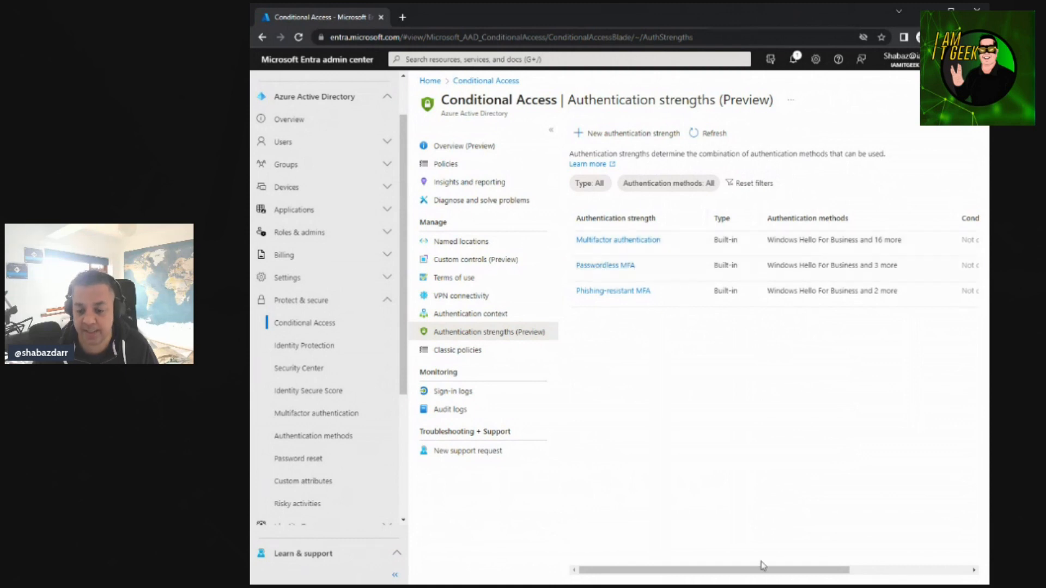
mouse_move(843, 570)
mouse_down()
mouse_move(889, 571)
mouse_move(834, 570)
mouse_up()
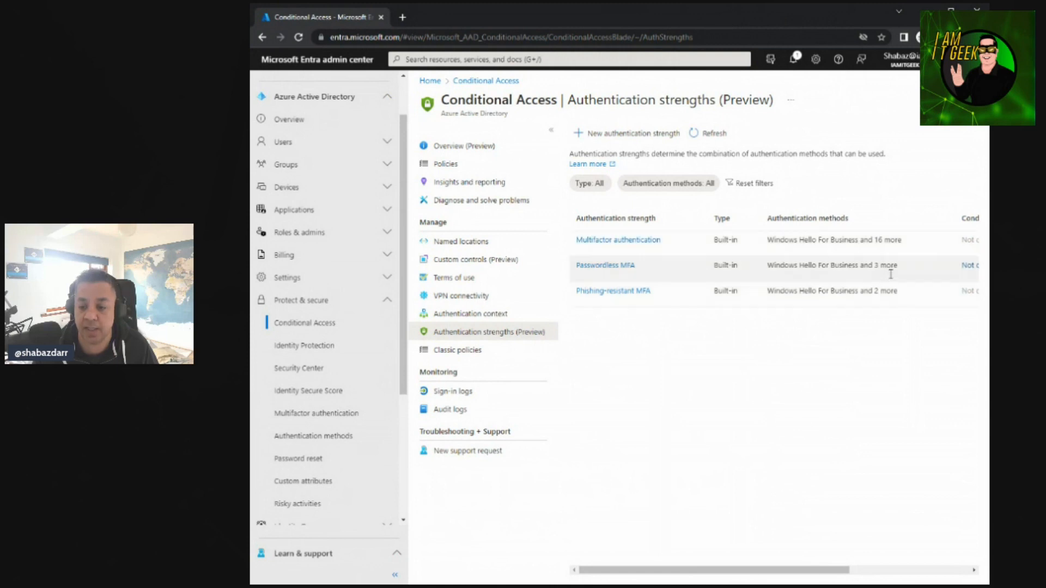
drag(804, 572, 857, 571)
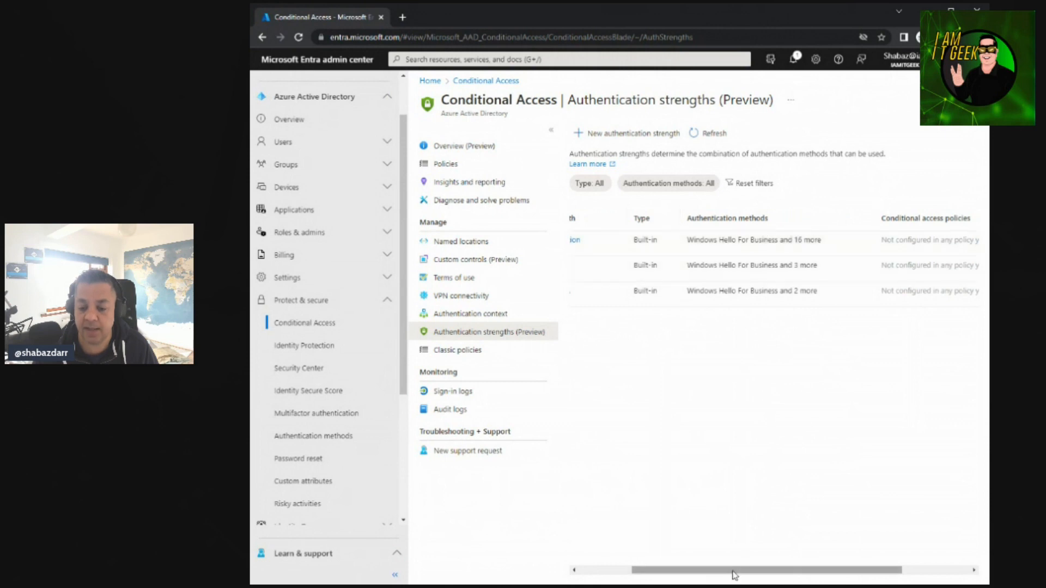
drag(734, 572, 681, 572)
click(621, 291)
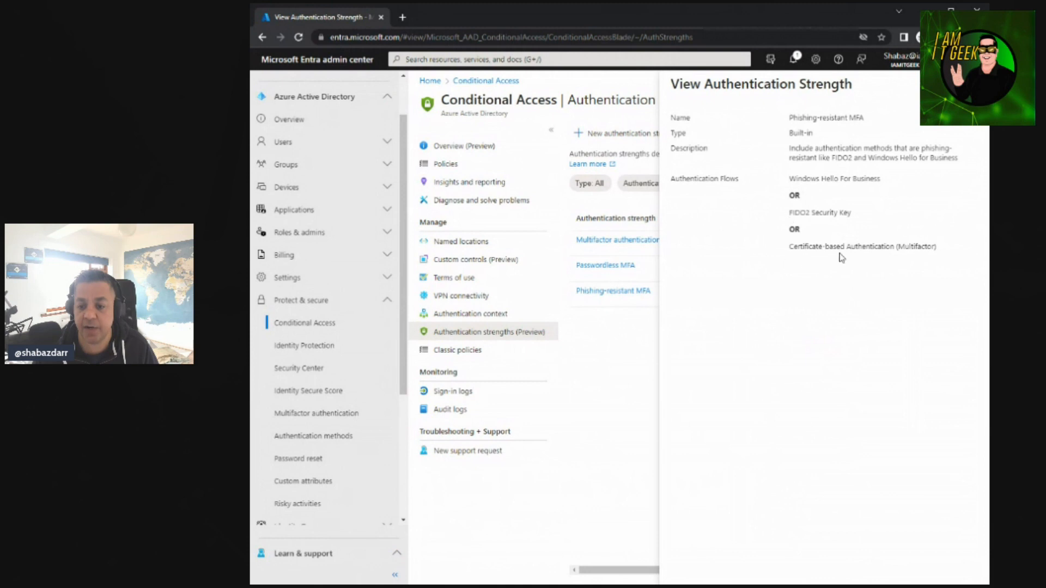
click(974, 85)
Read through the authentication flows allowed by the built-in Multifactor authentication strength and close its details.
click(619, 245)
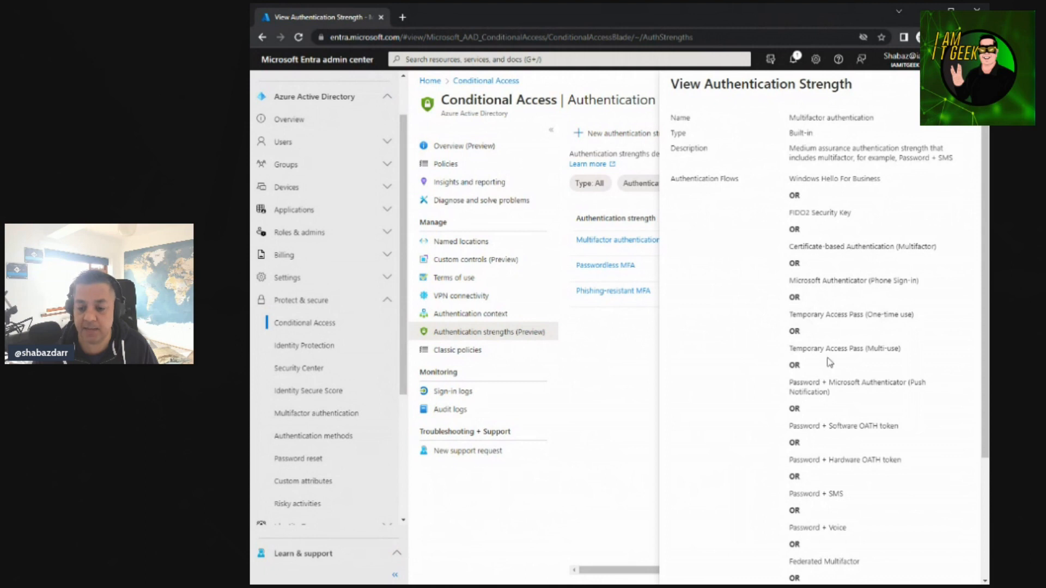
scroll(861, 351, down, 1)
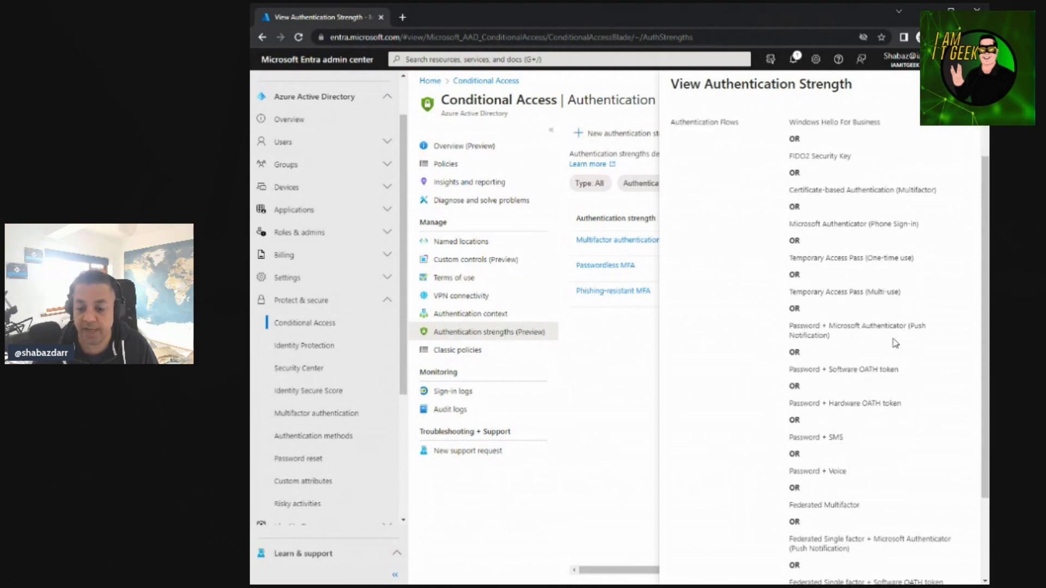
scroll(794, 381, down, 2)
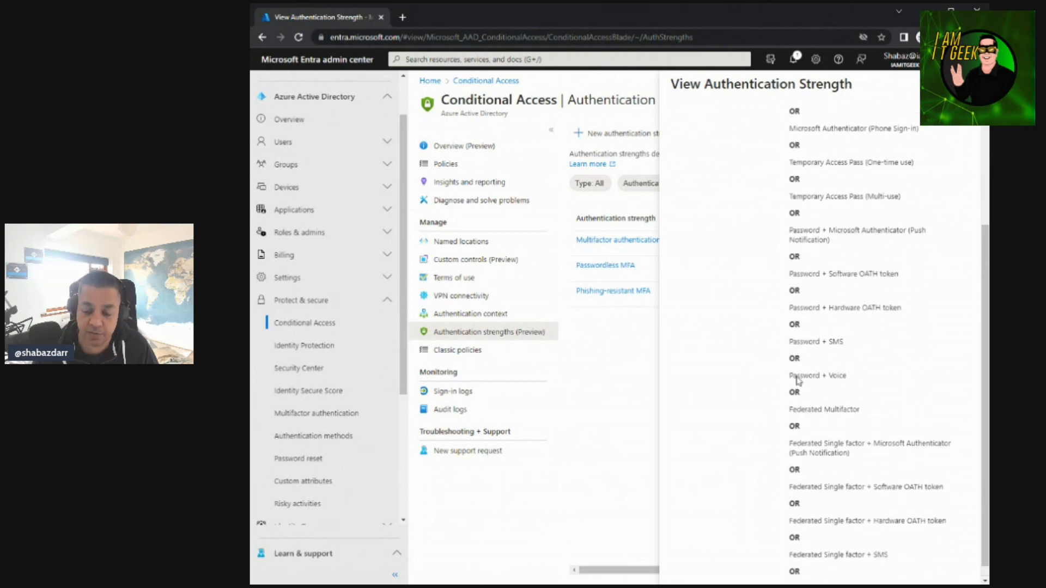
scroll(871, 272, up, 3)
double_click(975, 84)
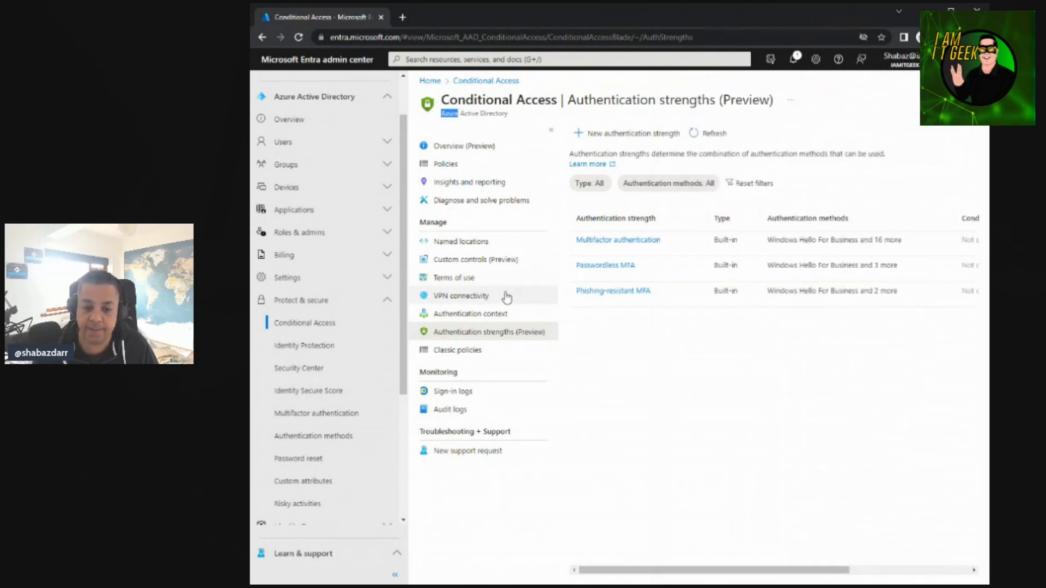
View the classic policies and filter the list by all policies, enabled policies and disabled policies.
click(461, 352)
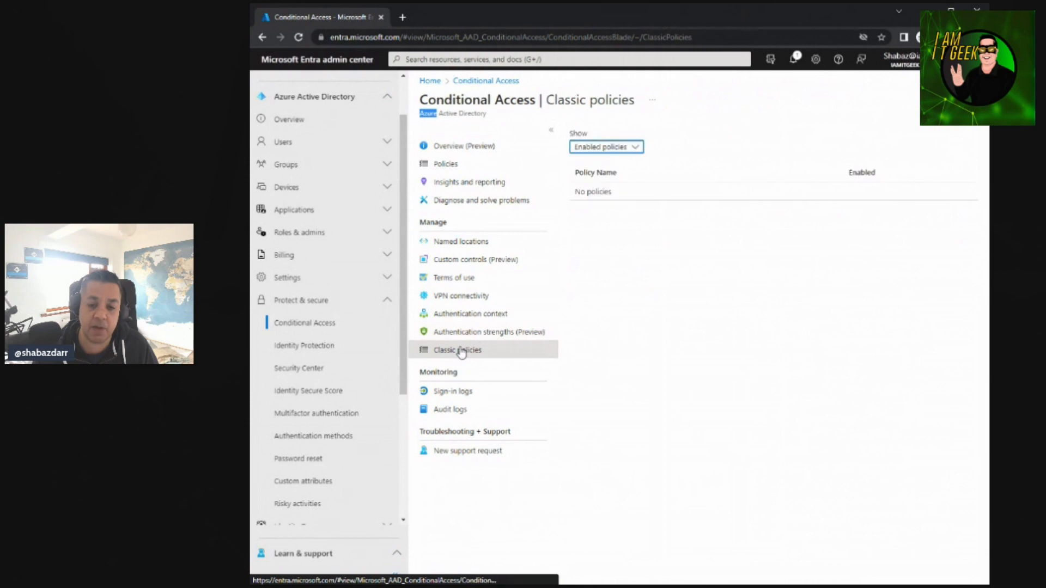
click(636, 147)
click(629, 163)
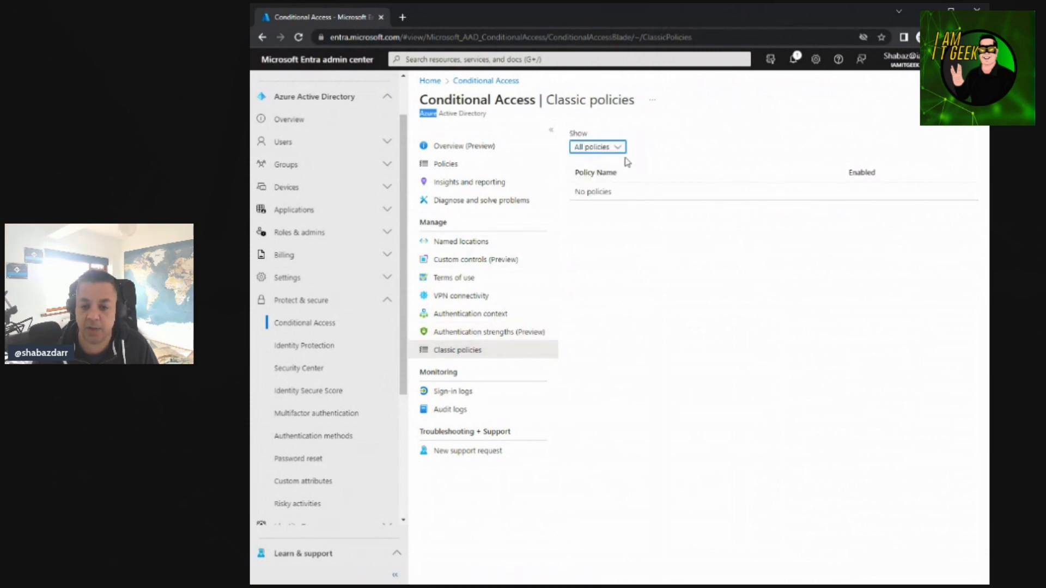
click(618, 148)
click(600, 181)
click(635, 148)
click(612, 200)
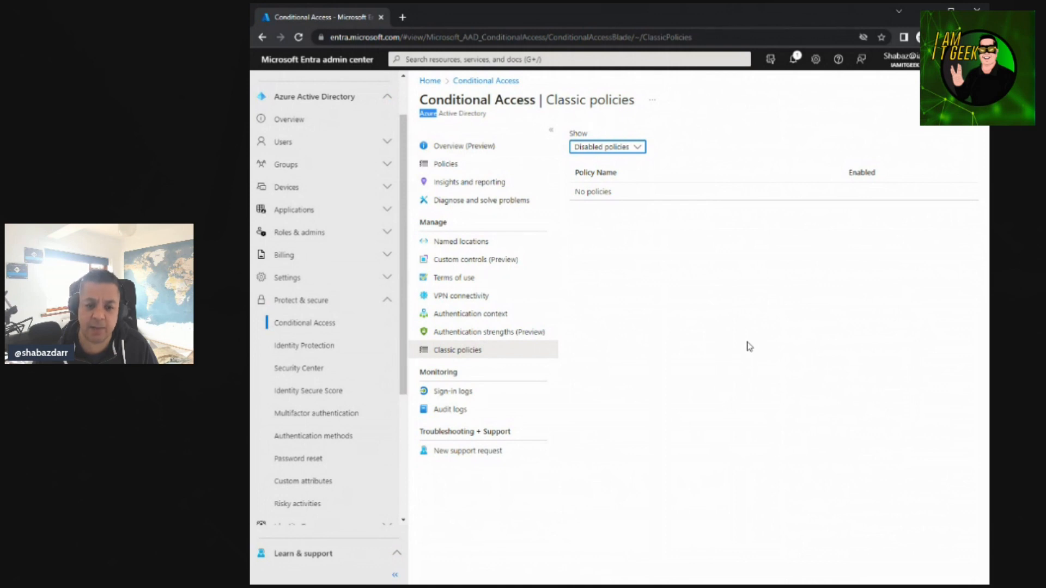
View the Conditional Access sign-in logs and audit logs.
click(454, 397)
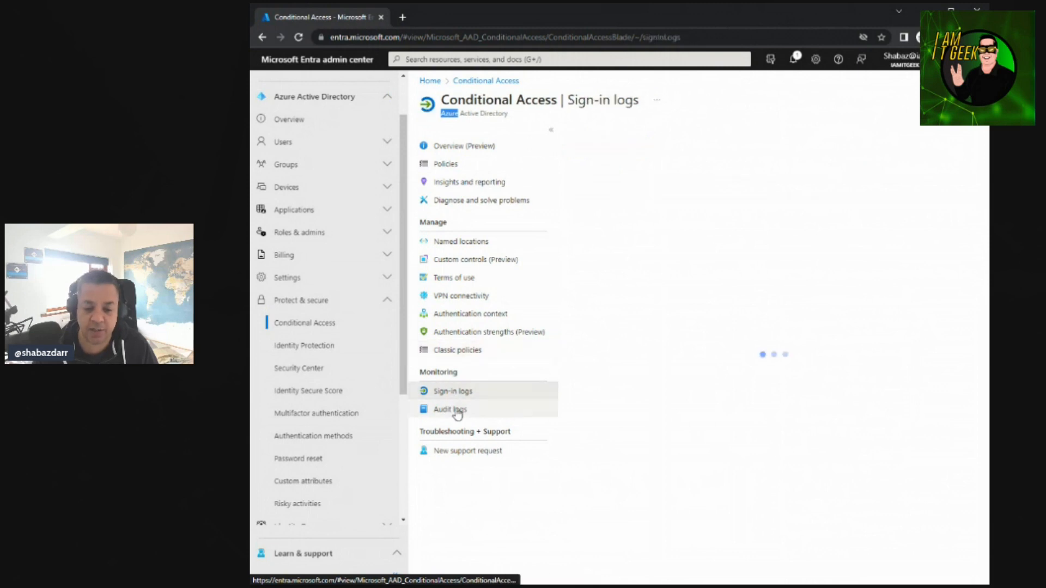
click(455, 409)
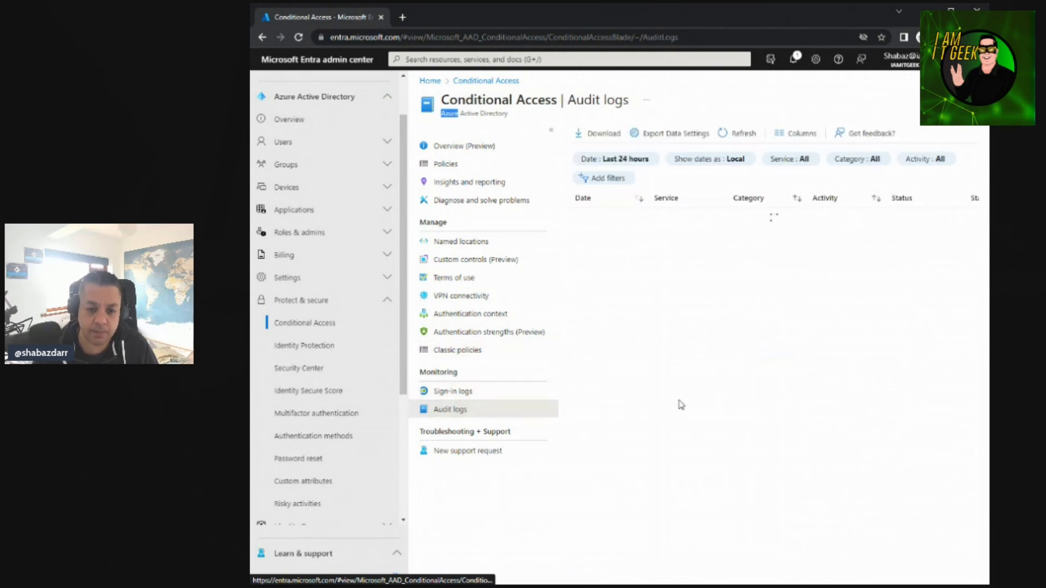
View the Conditional Access overview and policies list, and open a blank new policy form before returning to the list.
click(447, 164)
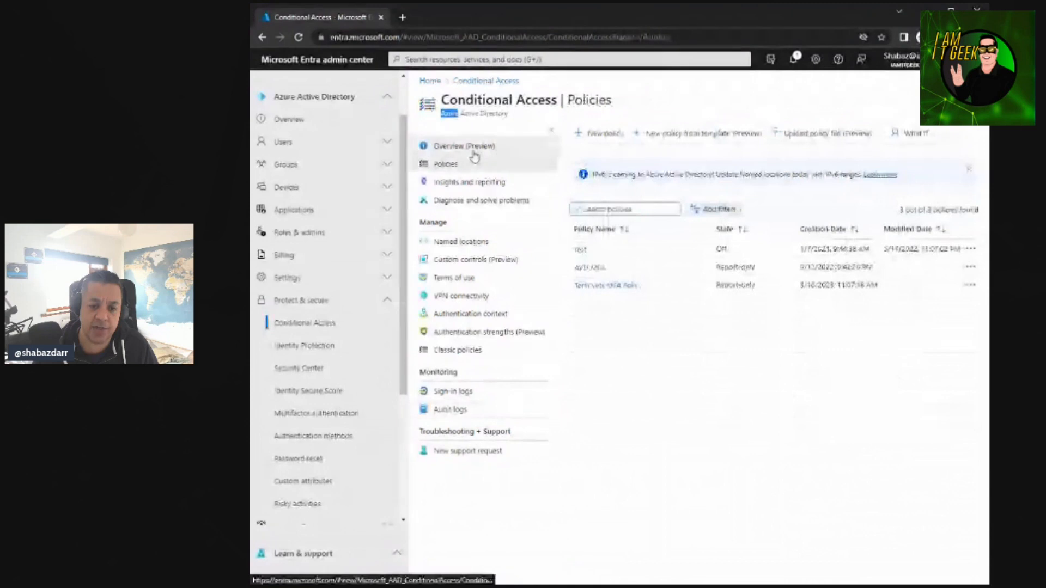
click(474, 149)
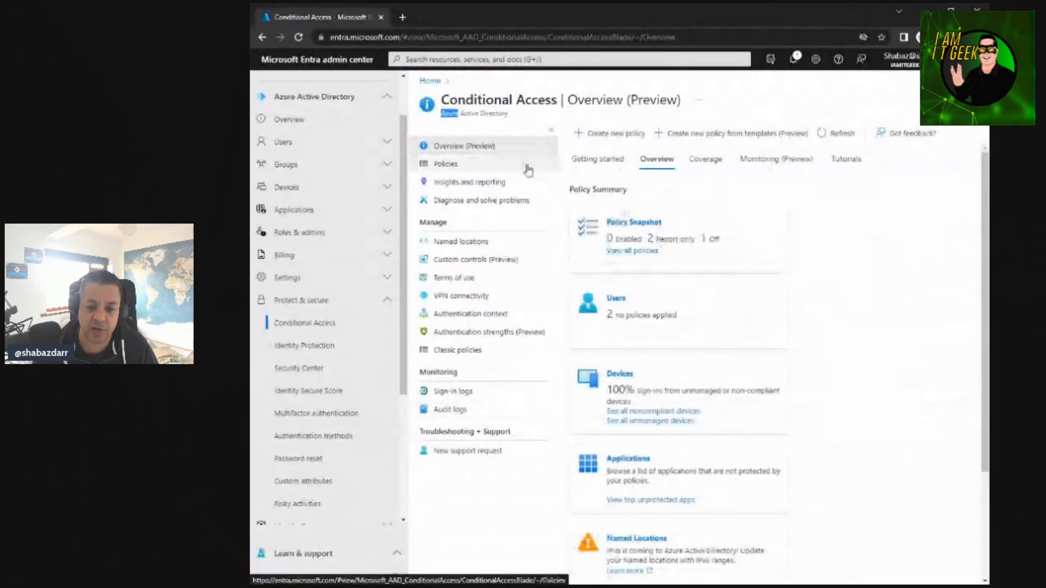
click(471, 166)
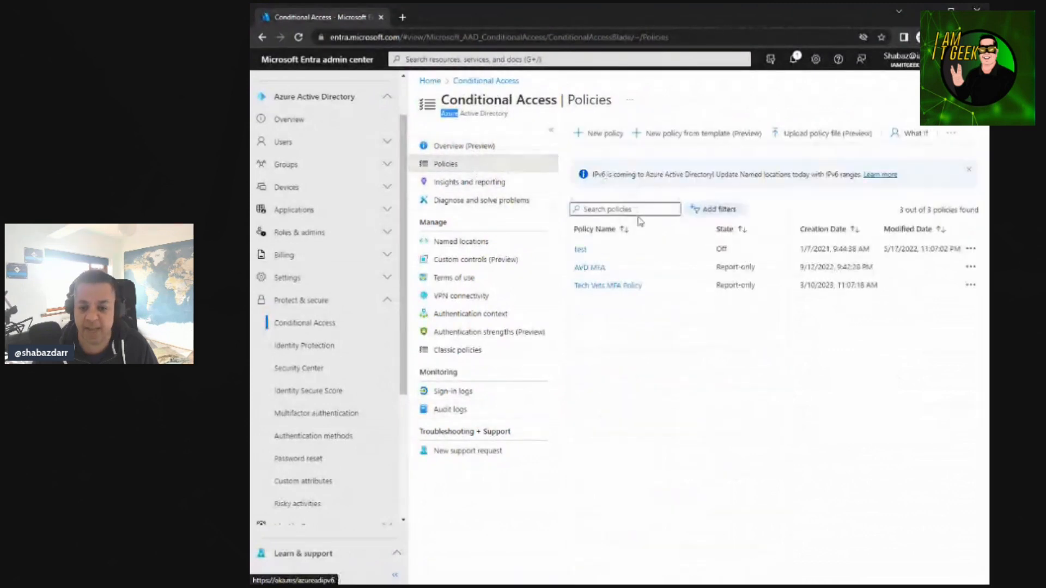
click(597, 140)
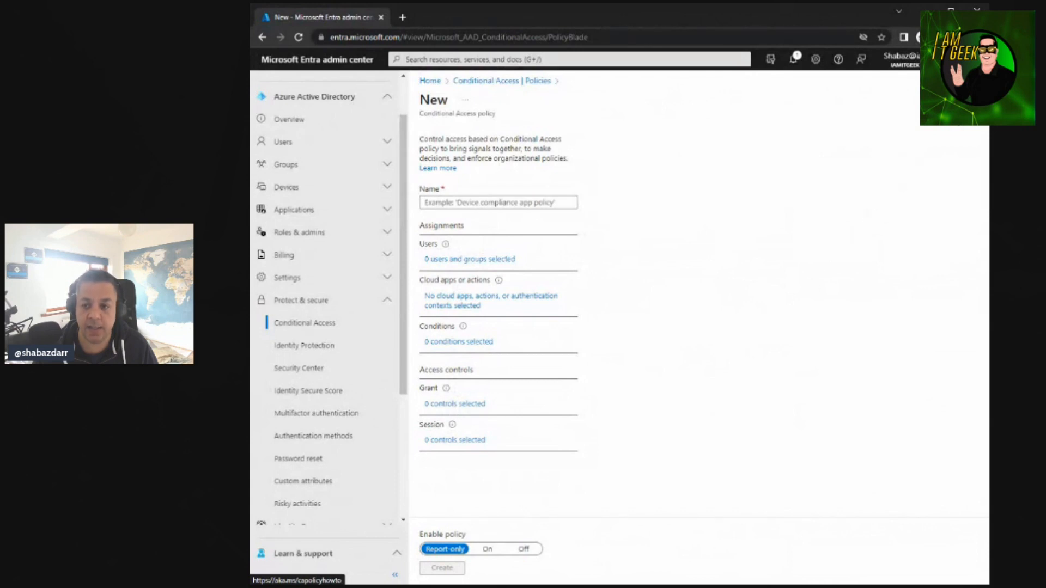
click(501, 81)
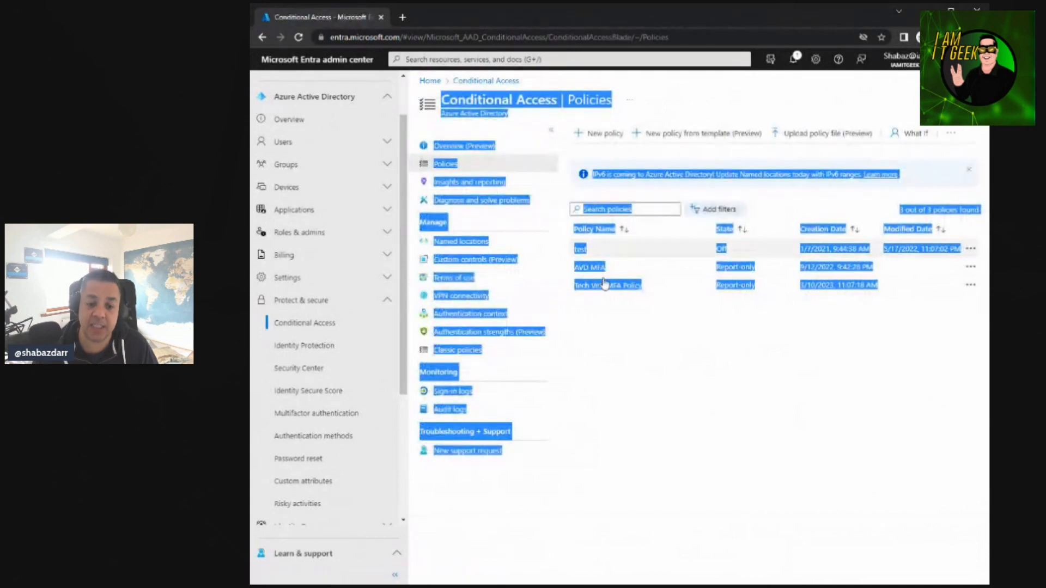
click(574, 438)
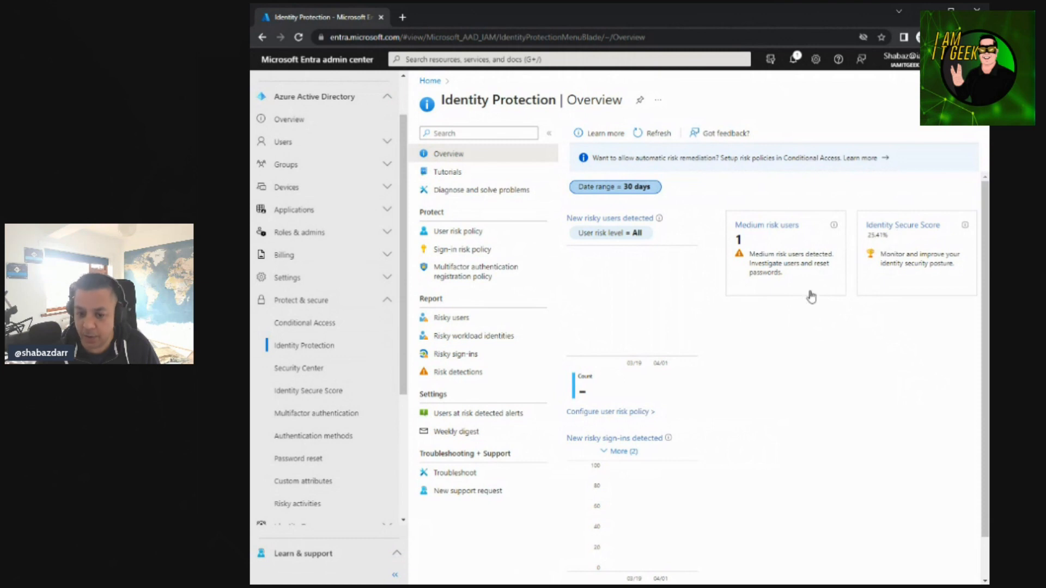
Look through the Identity Protection overview and tutorials, and view the user risk and sign-in risk policies.
scroll(650, 401, down, 1)
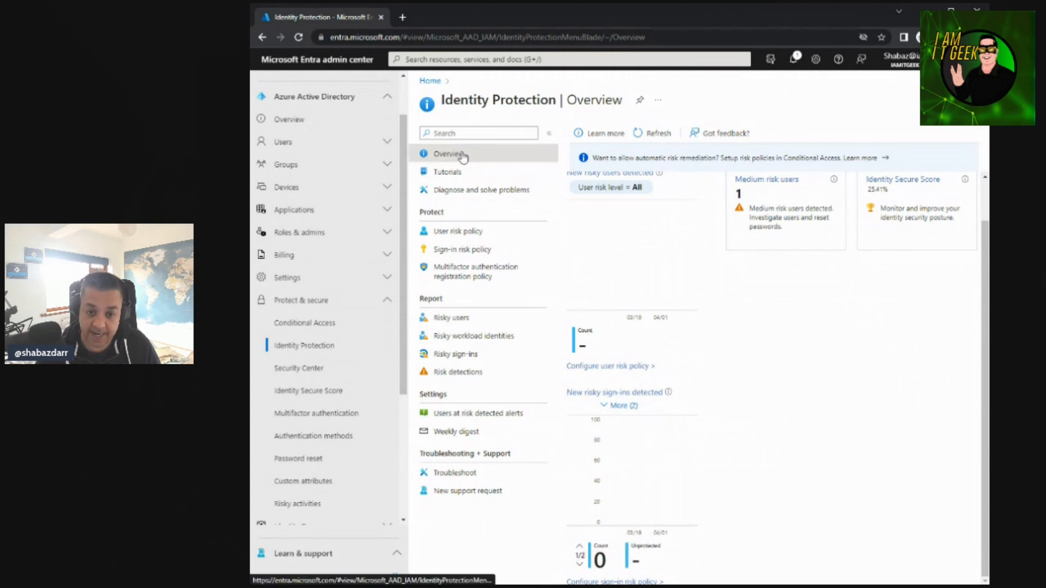
click(461, 176)
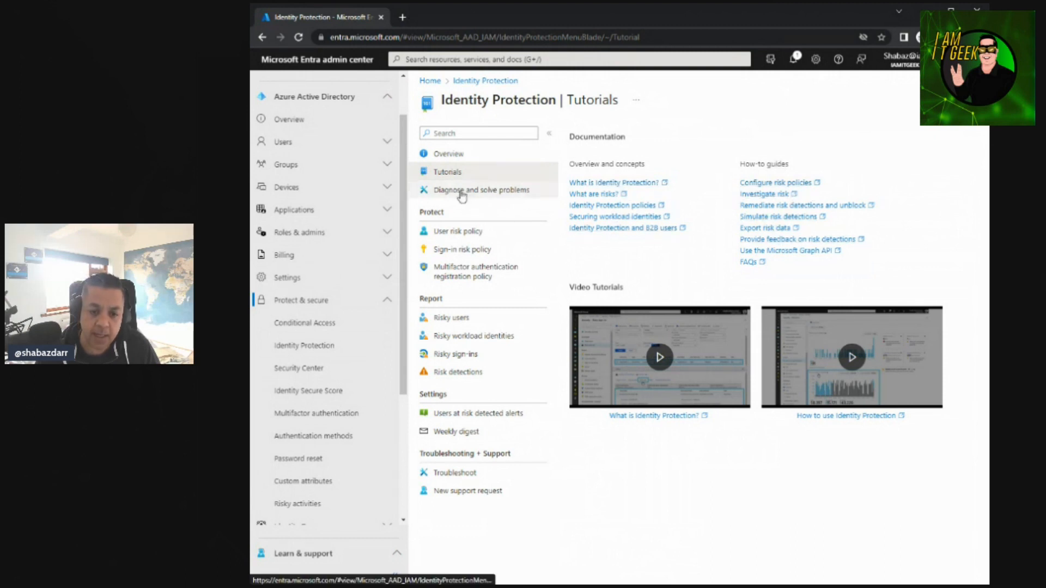
click(455, 235)
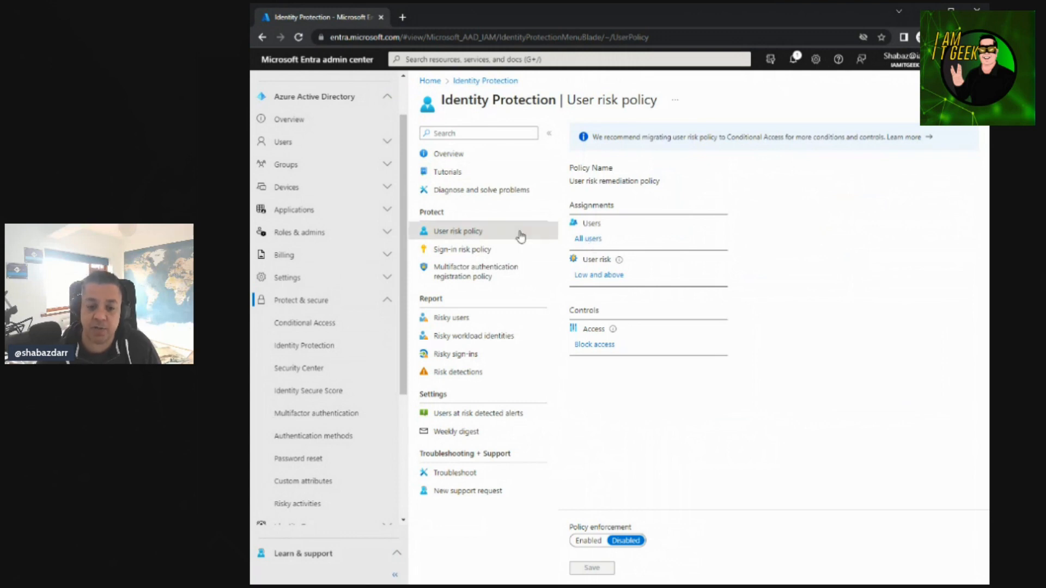
click(458, 250)
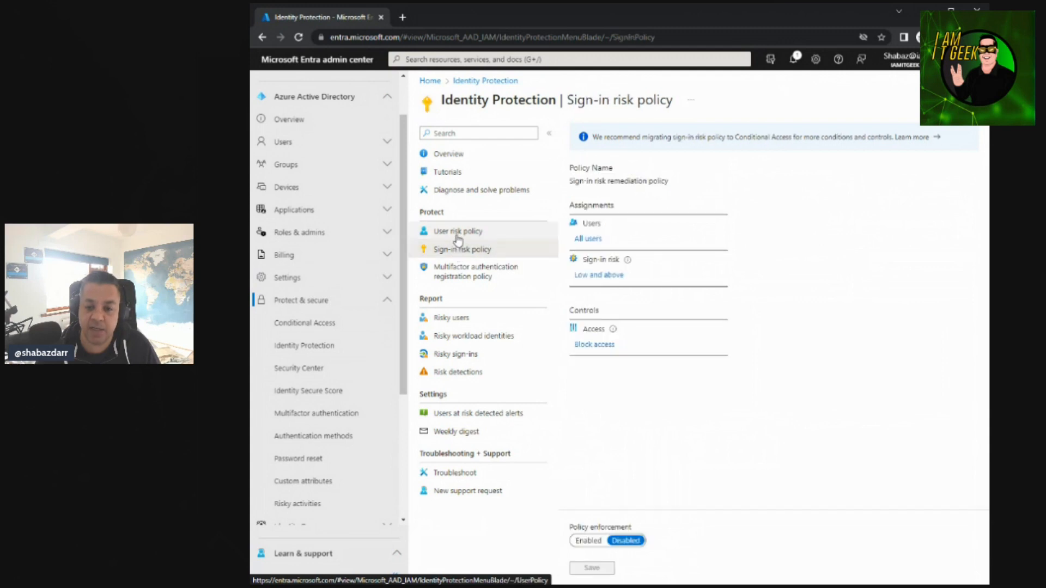
Examine the user risk policy's user assignment, user risk level and access control options.
click(458, 239)
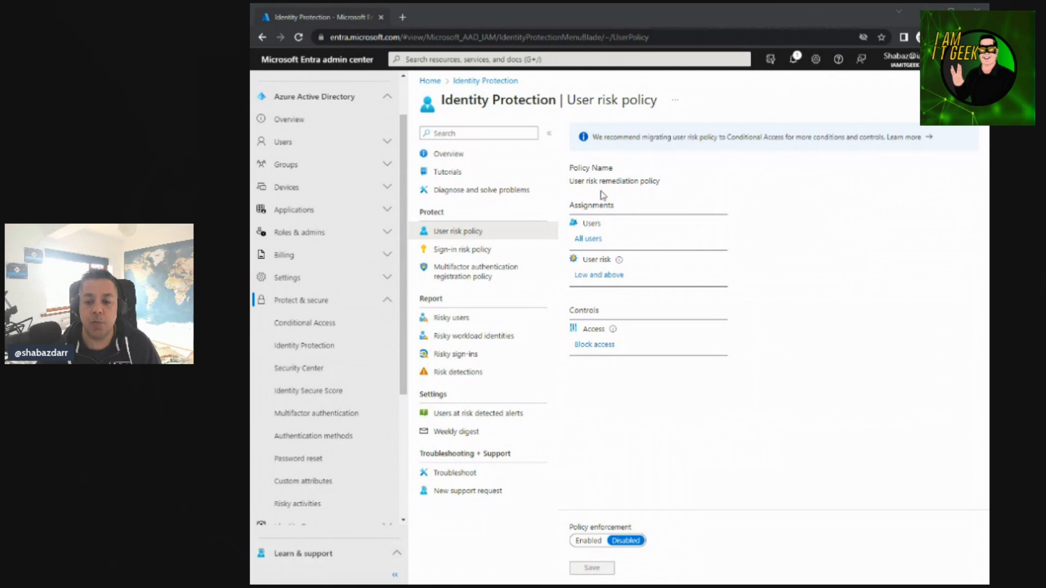
mouse_move(611, 264)
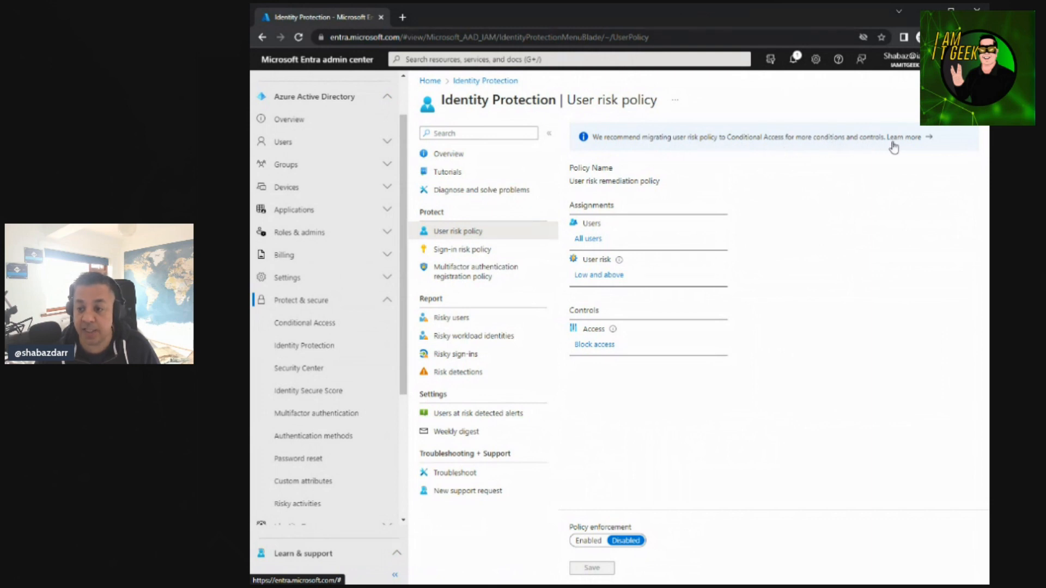
click(598, 243)
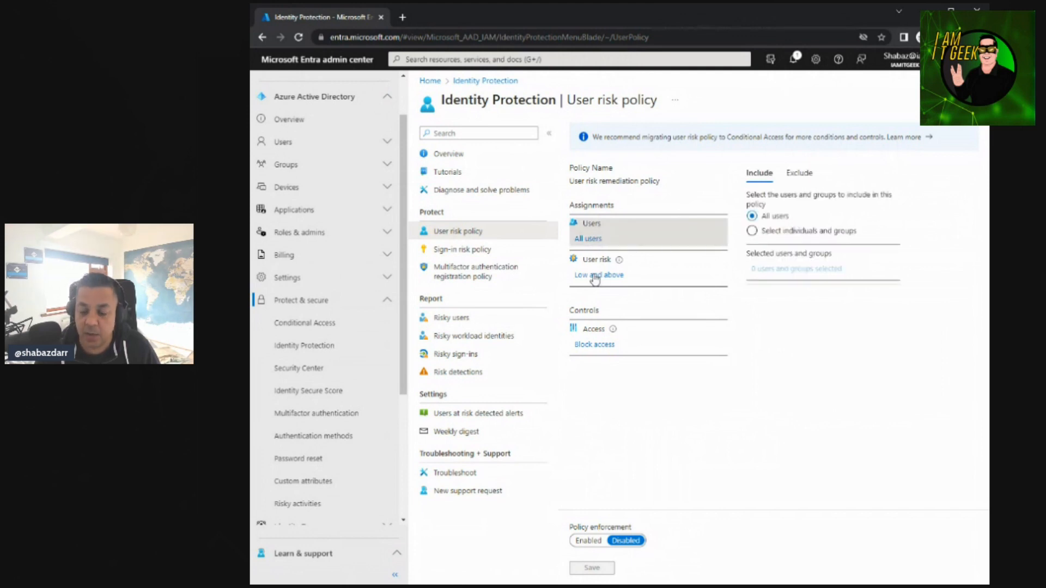
click(595, 279)
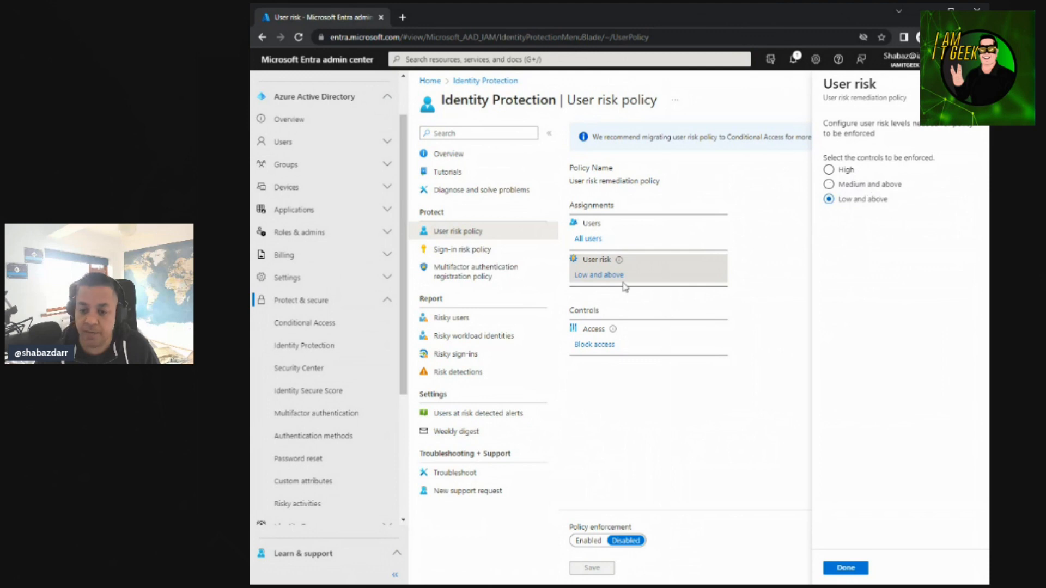
click(595, 345)
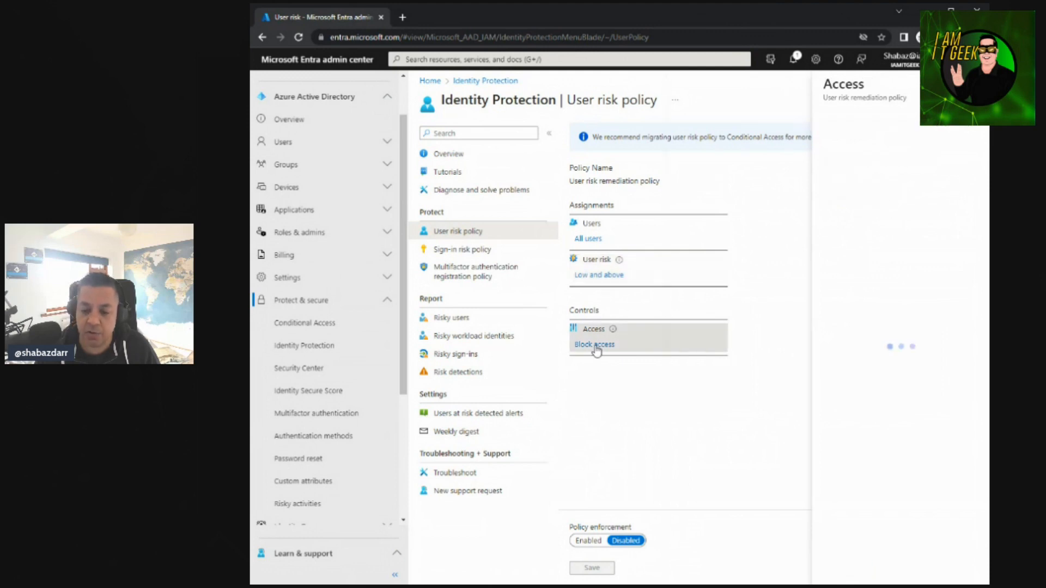
double_click(828, 188)
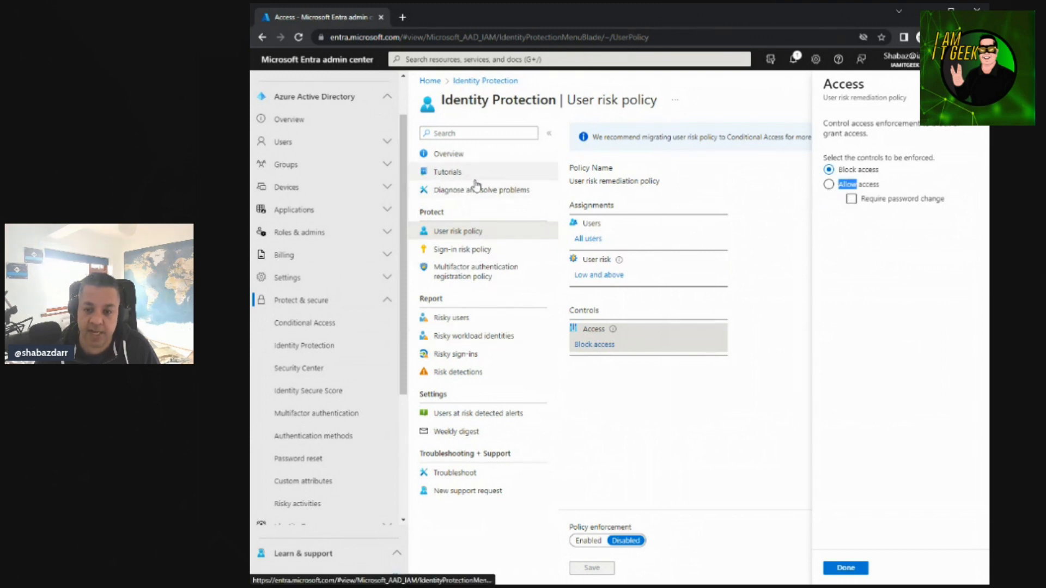
Open the AVD MFA policy in Conditional Access and view its included cloud apps and conditions.
click(318, 323)
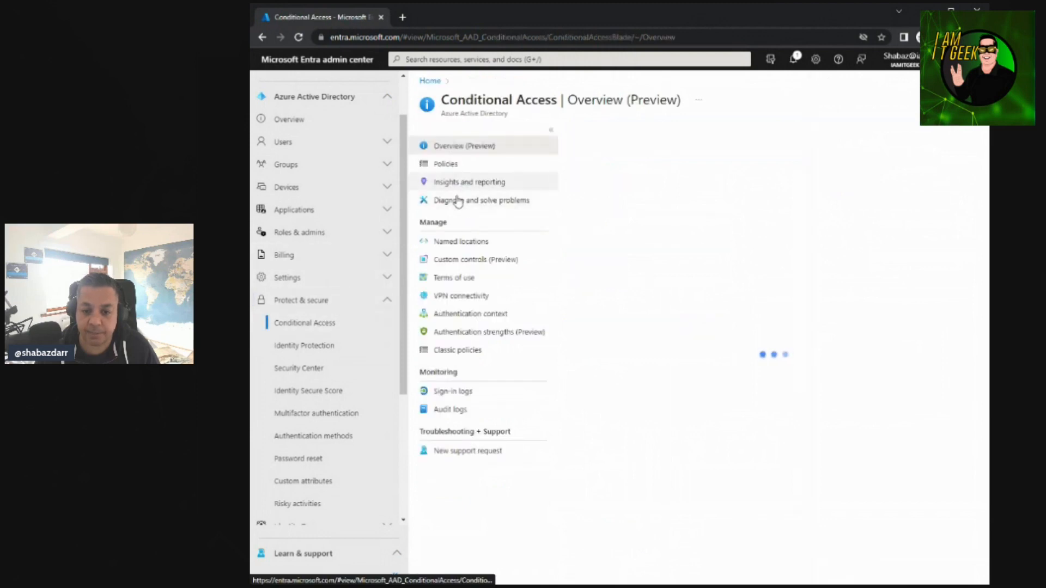
click(484, 166)
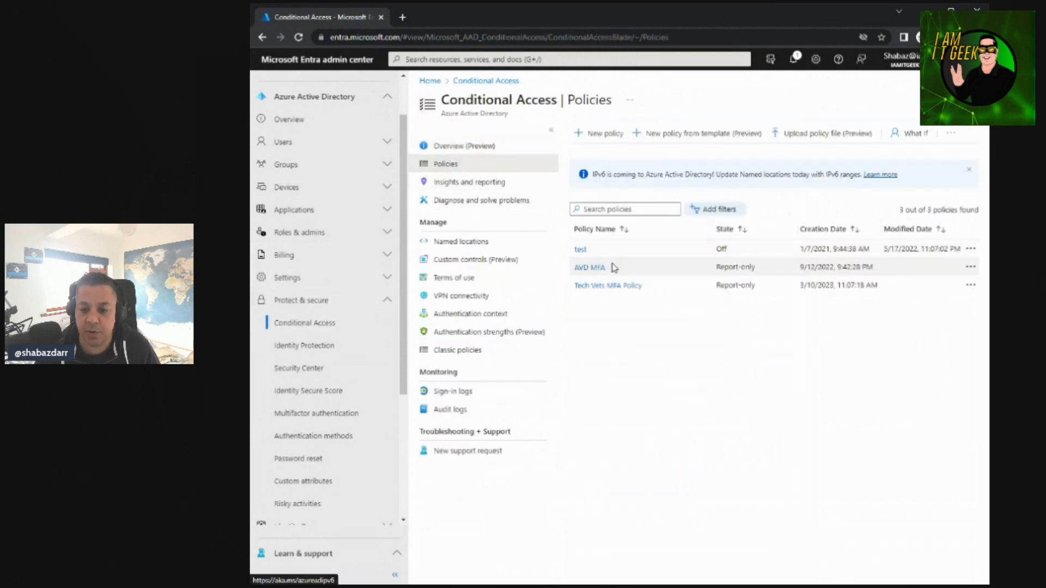
click(595, 271)
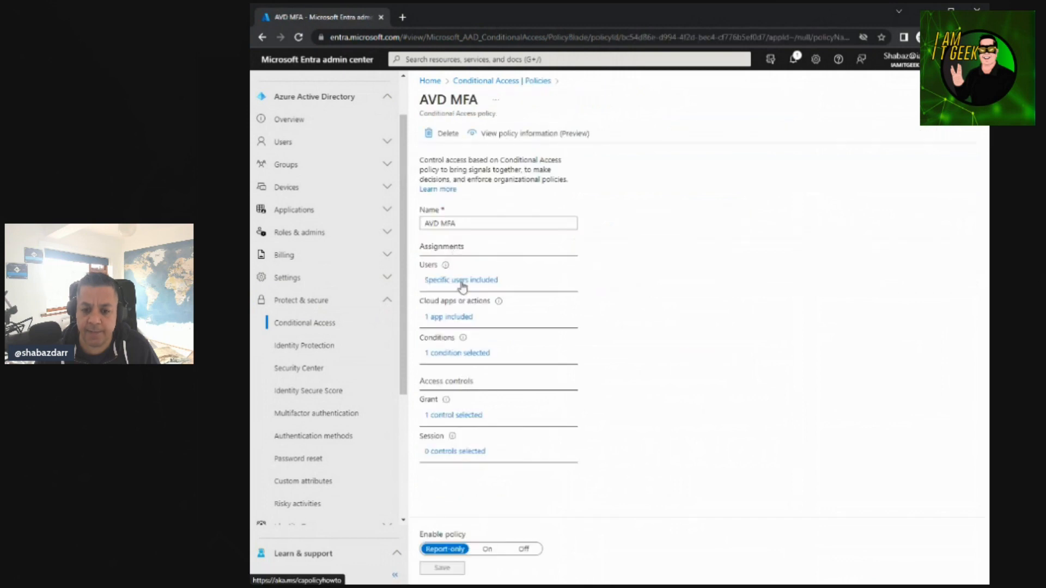
click(456, 321)
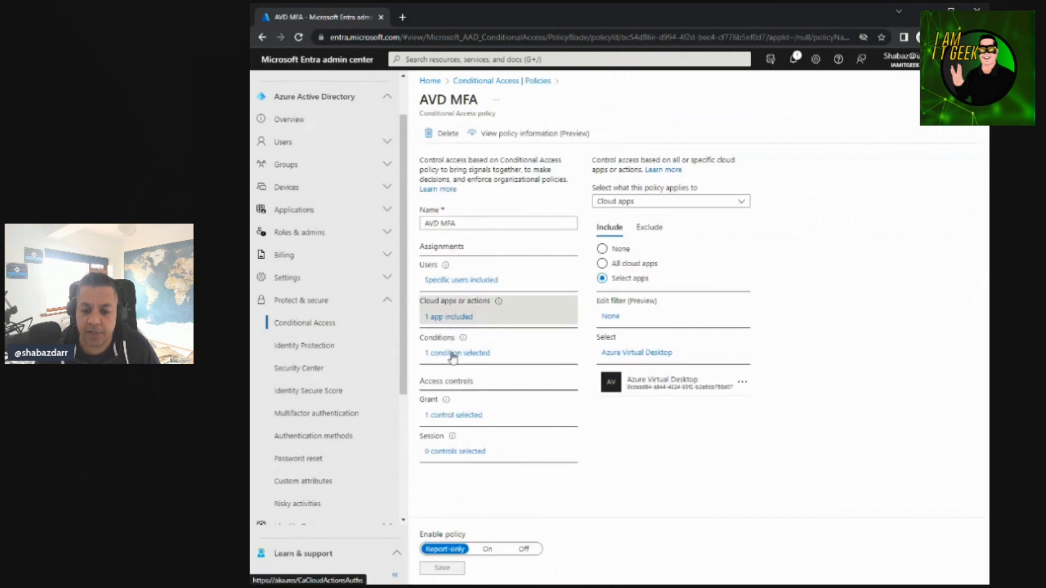
click(453, 353)
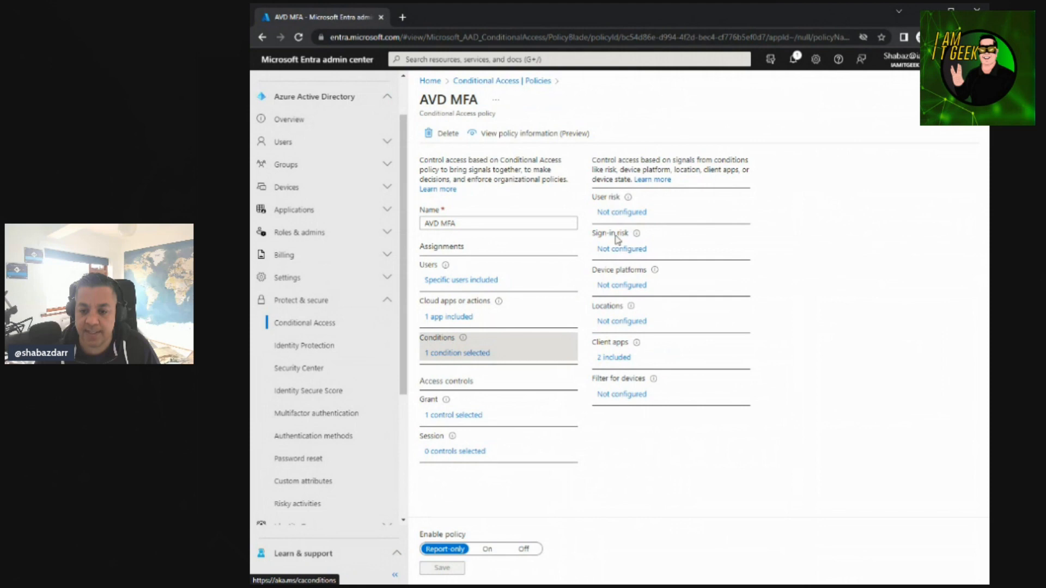
Examine the AVD MFA policy's user risk condition by switching its configuration on and back off, and view the sign-in risk condition.
click(629, 215)
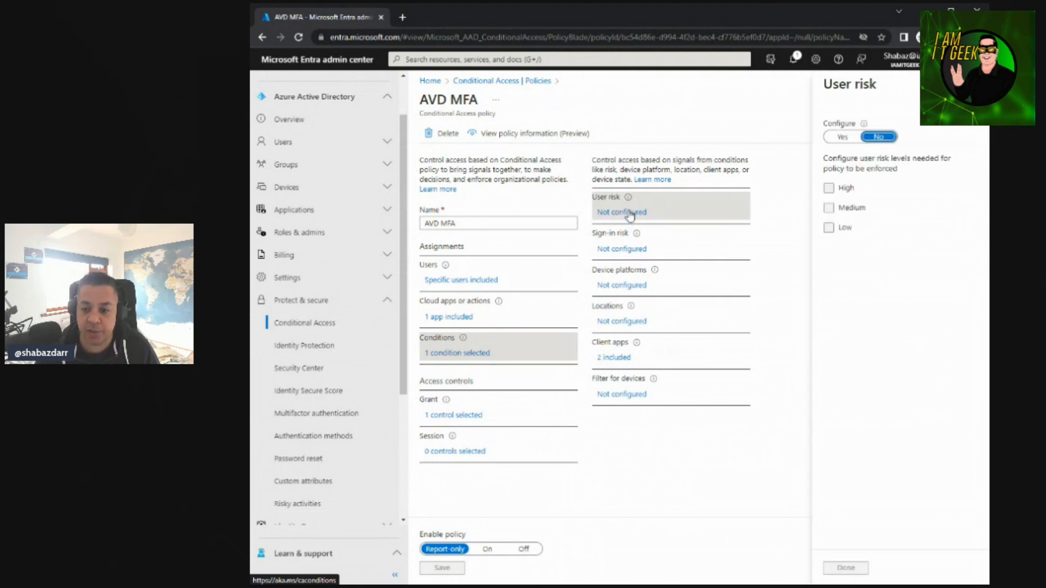
click(843, 137)
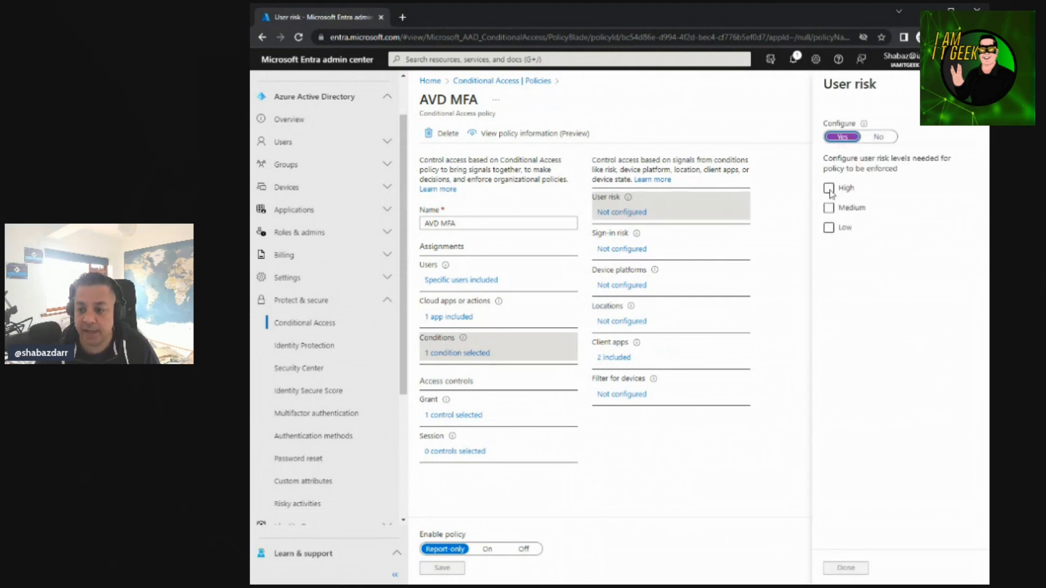
click(880, 137)
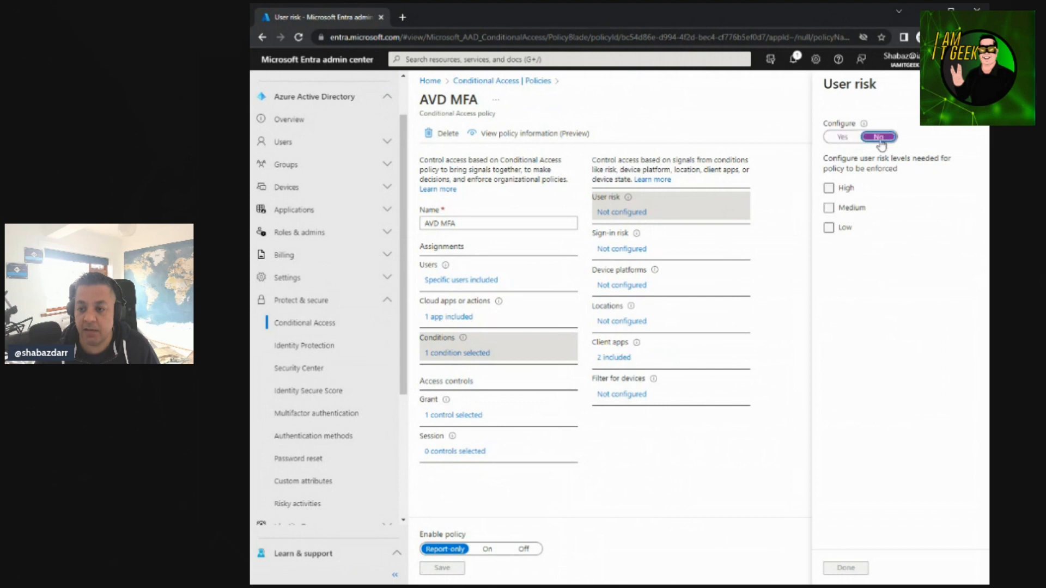
click(622, 249)
click(675, 101)
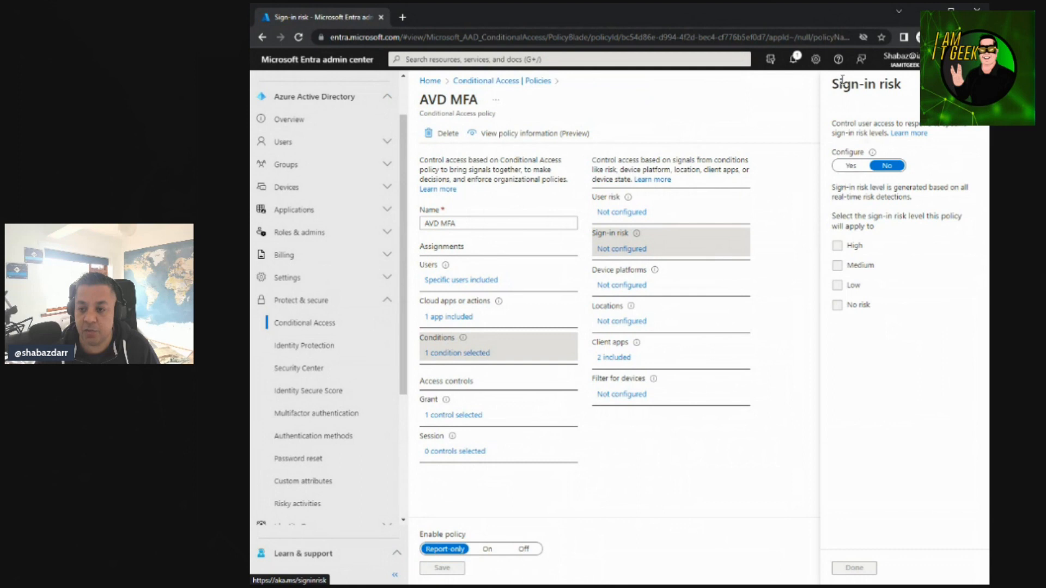
Return to Identity Protection and examine the sign-in risk policy's user, risk and access options, plus the multifactor authentication registration policy.
click(306, 354)
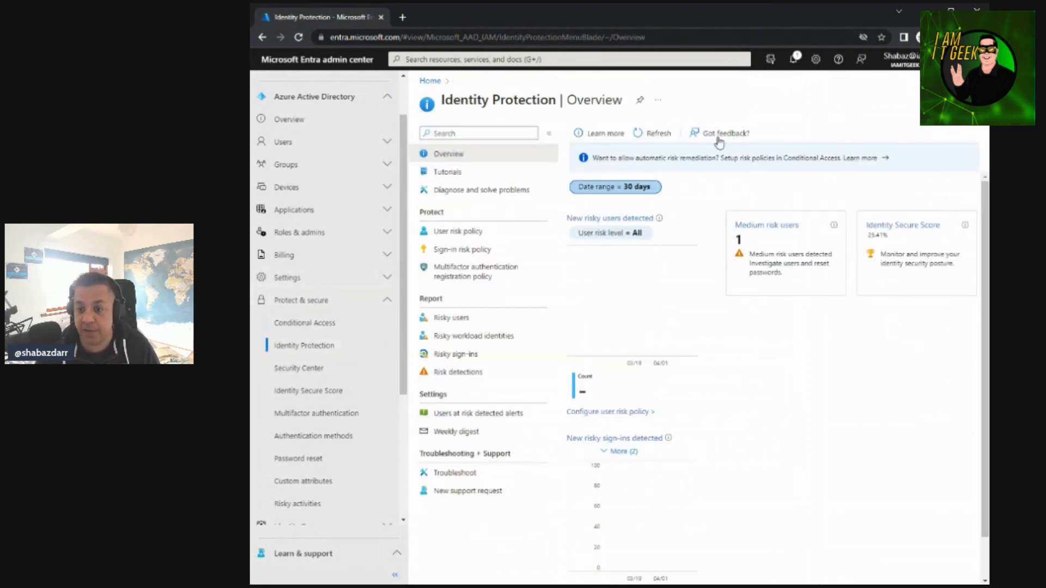
click(464, 236)
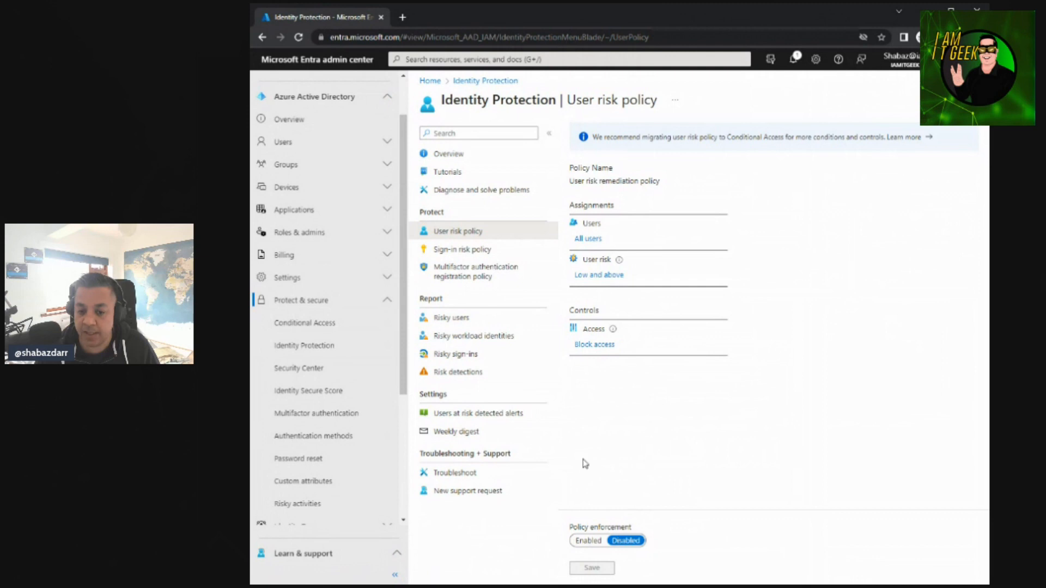
click(472, 255)
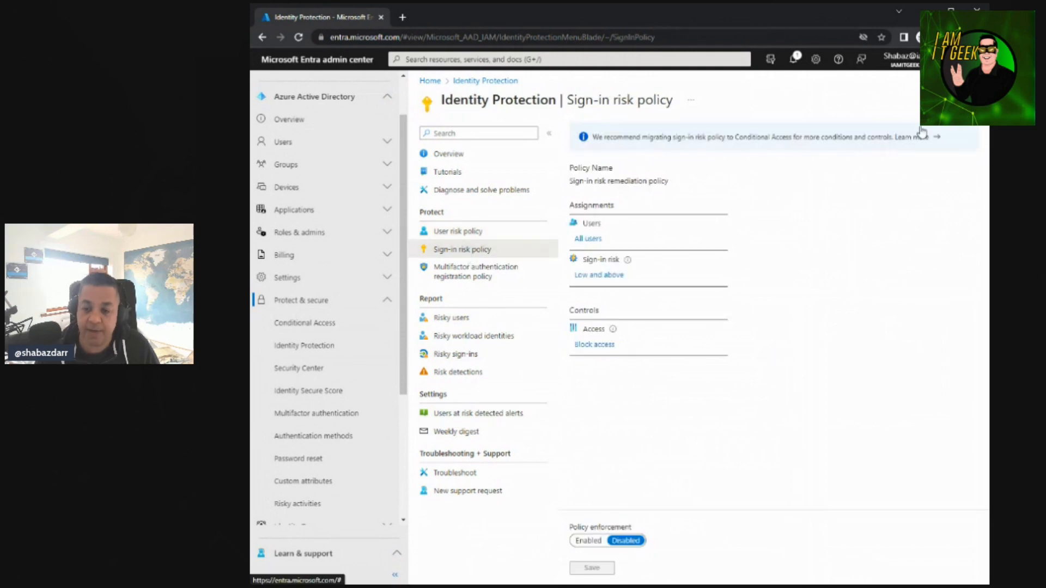
click(599, 245)
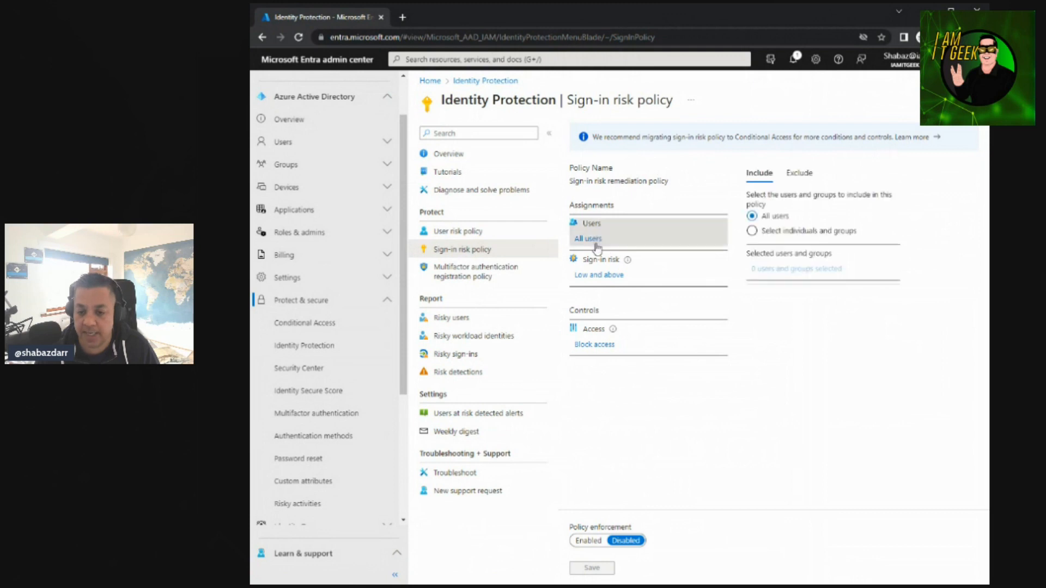
click(597, 274)
click(592, 344)
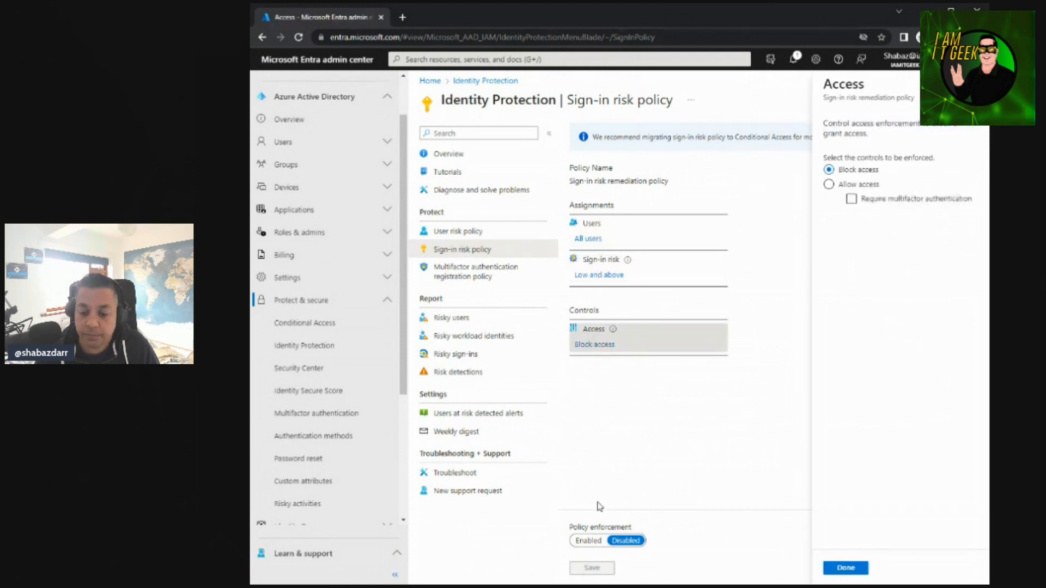
click(459, 281)
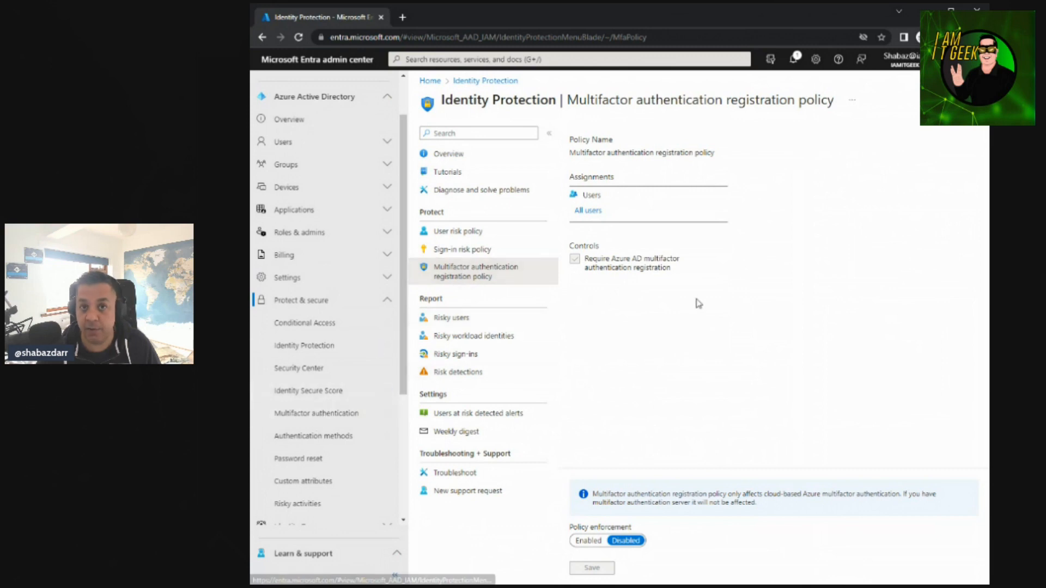
View the risky users report with the medium-risk user's details, and the risky workload identities report.
click(446, 321)
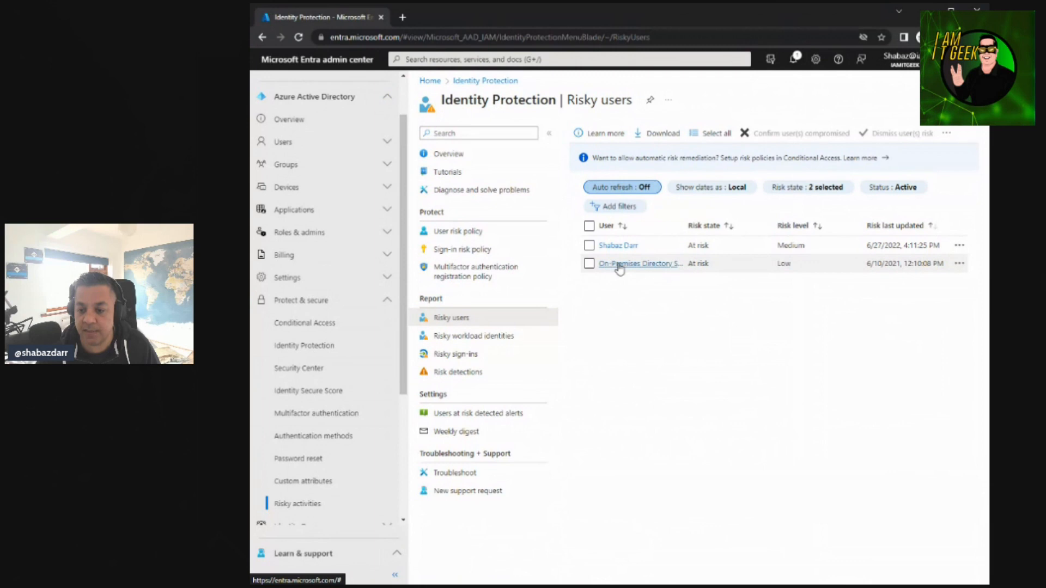
click(619, 246)
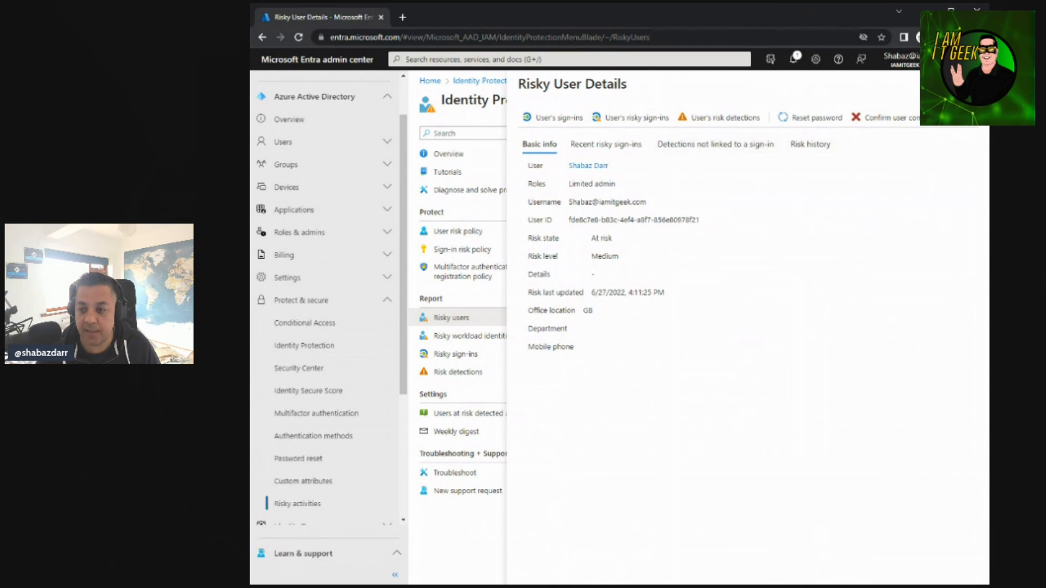
key(Escape)
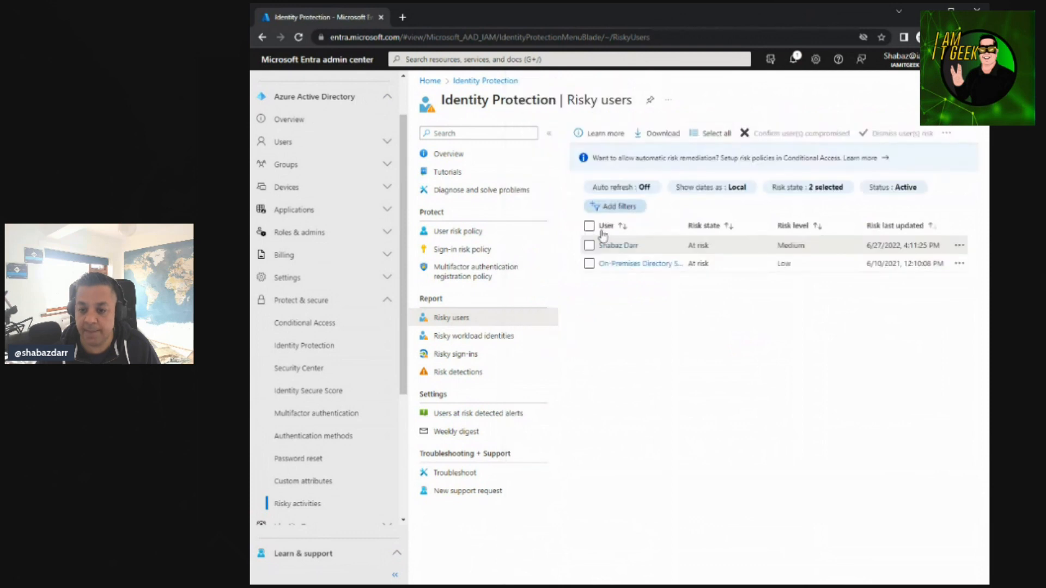
click(461, 339)
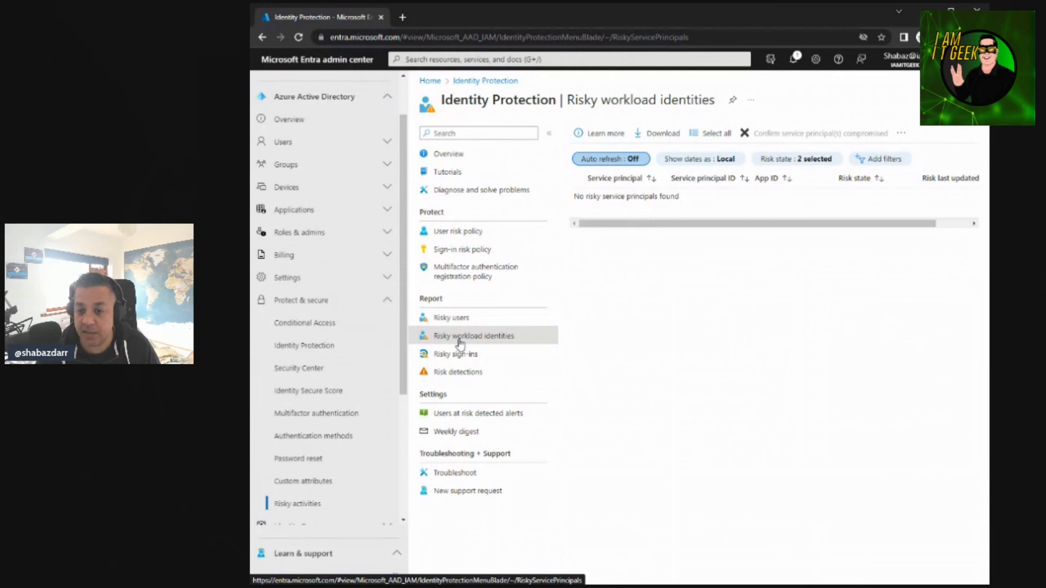
View the risky sign-ins and risk detections reports, plus the notification settings for users at risk detected alerts and the weekly digest.
click(462, 356)
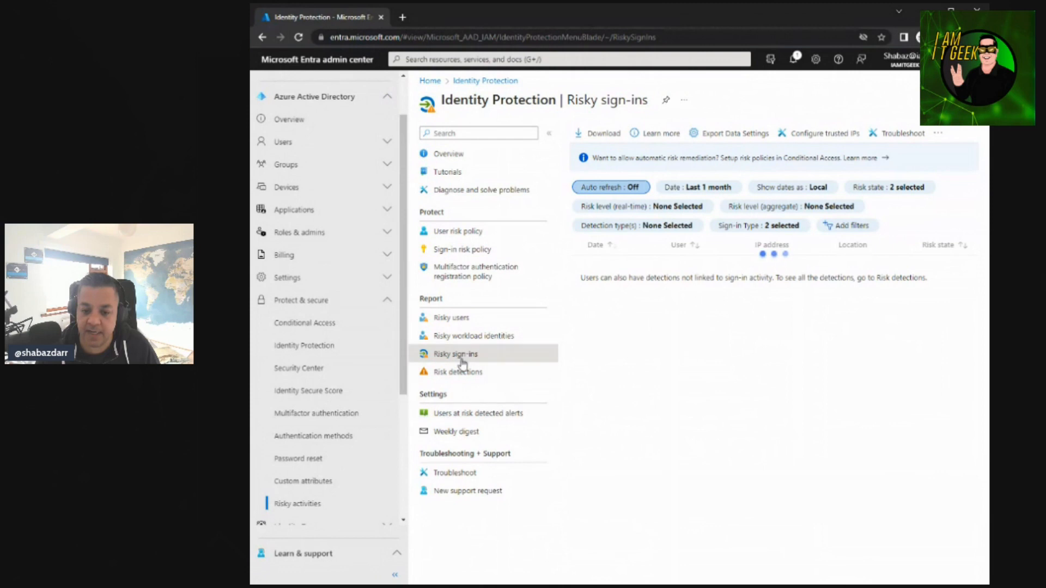
click(458, 372)
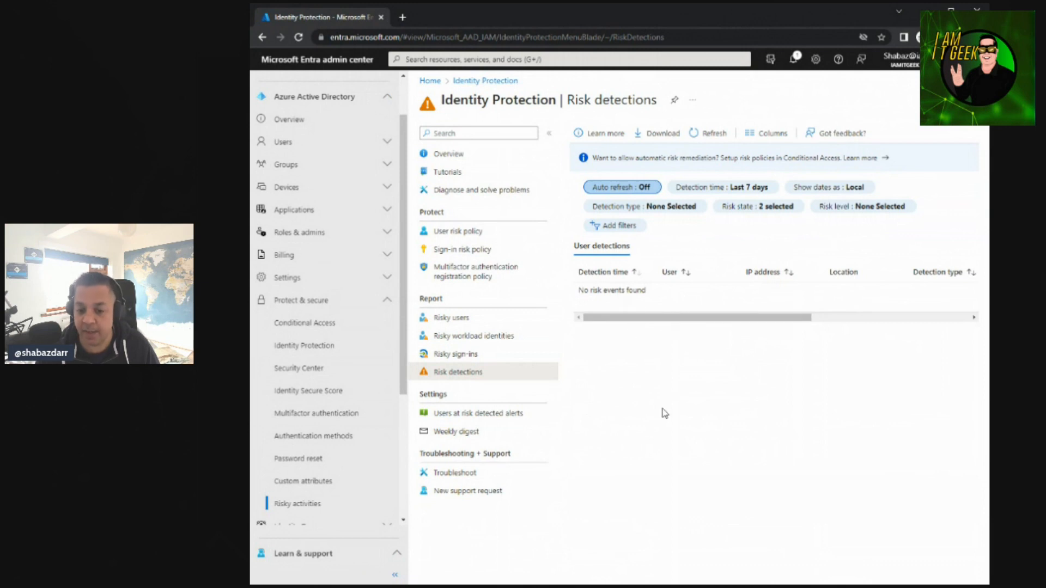
click(453, 414)
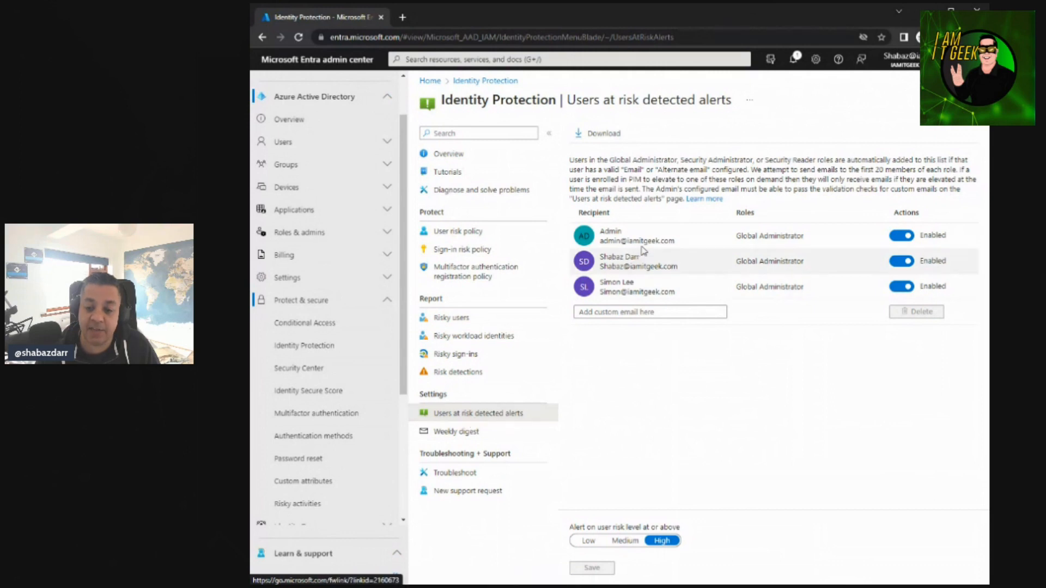
click(471, 434)
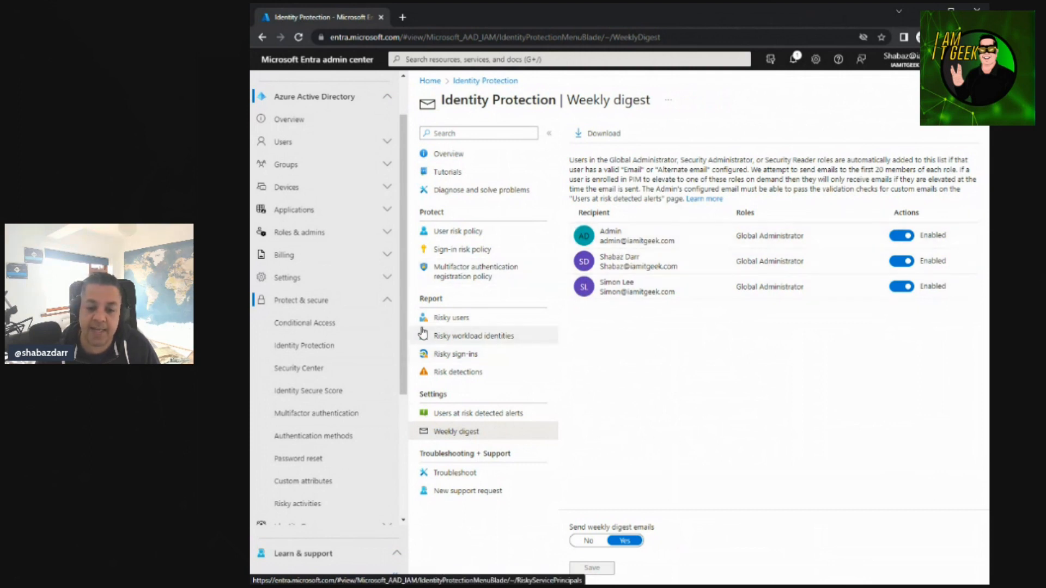
Go to the Security Center, view the recommendation on MFA for accounts with owner permissions on subscriptions, and return to the recommendations list.
click(472, 81)
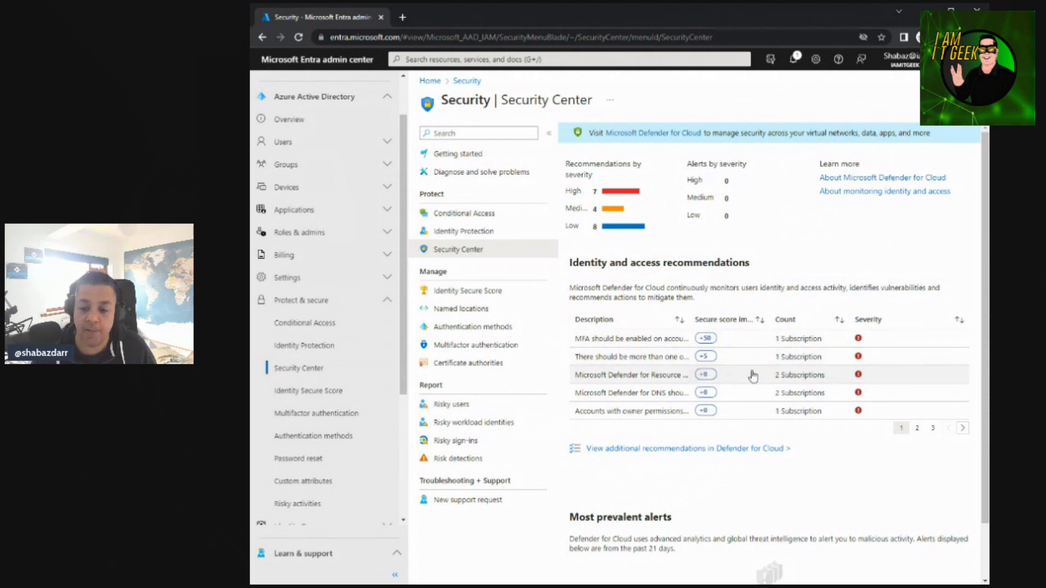
click(670, 348)
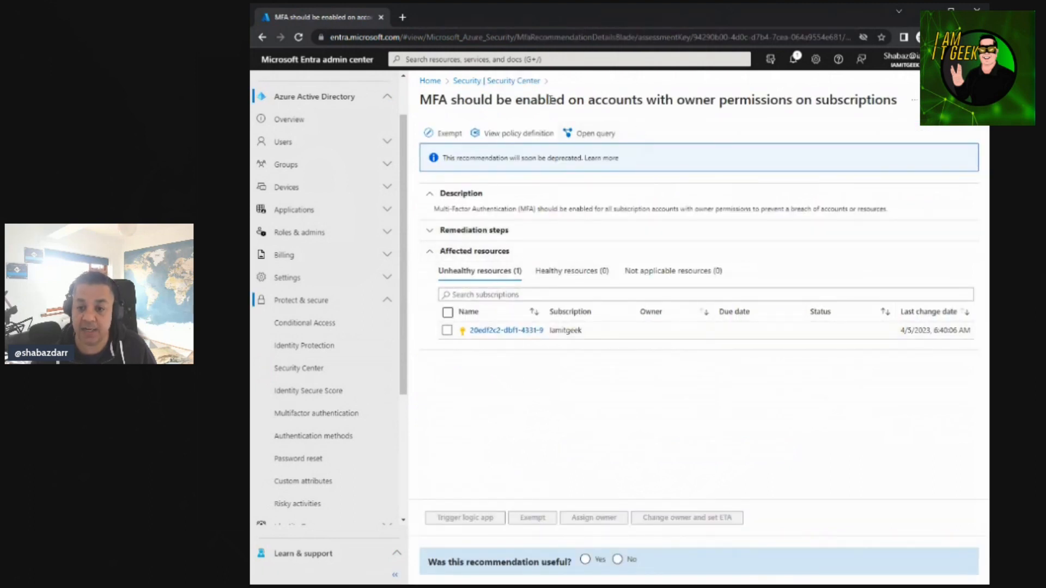
click(496, 81)
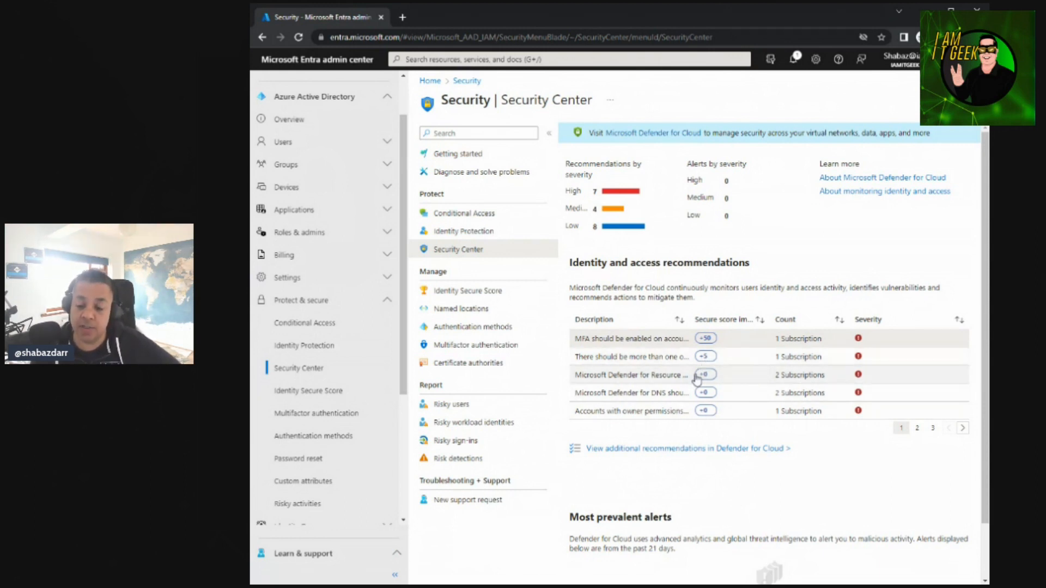
scroll(684, 436, down, 2)
scroll(681, 466, up, 2)
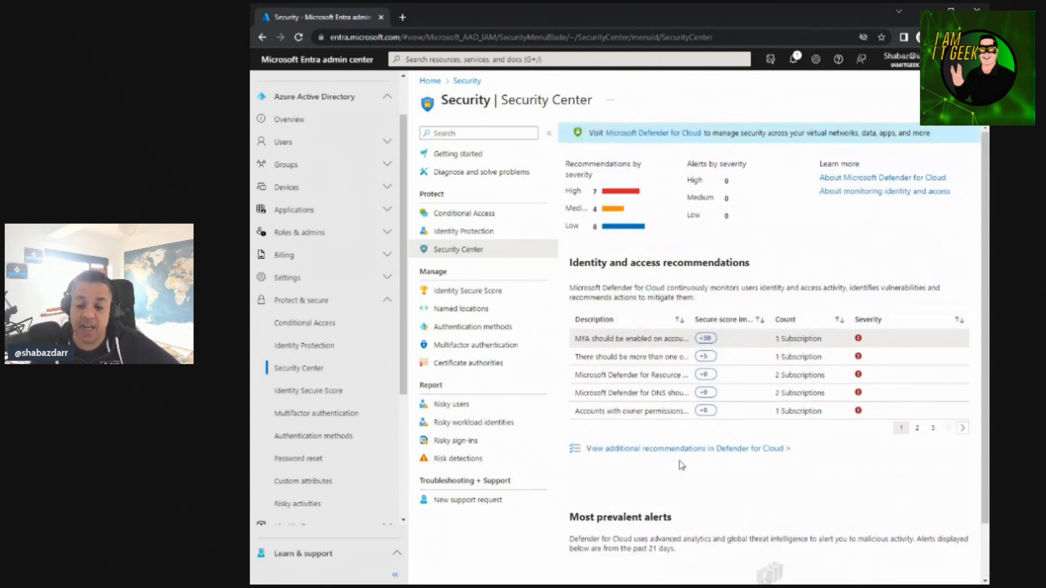